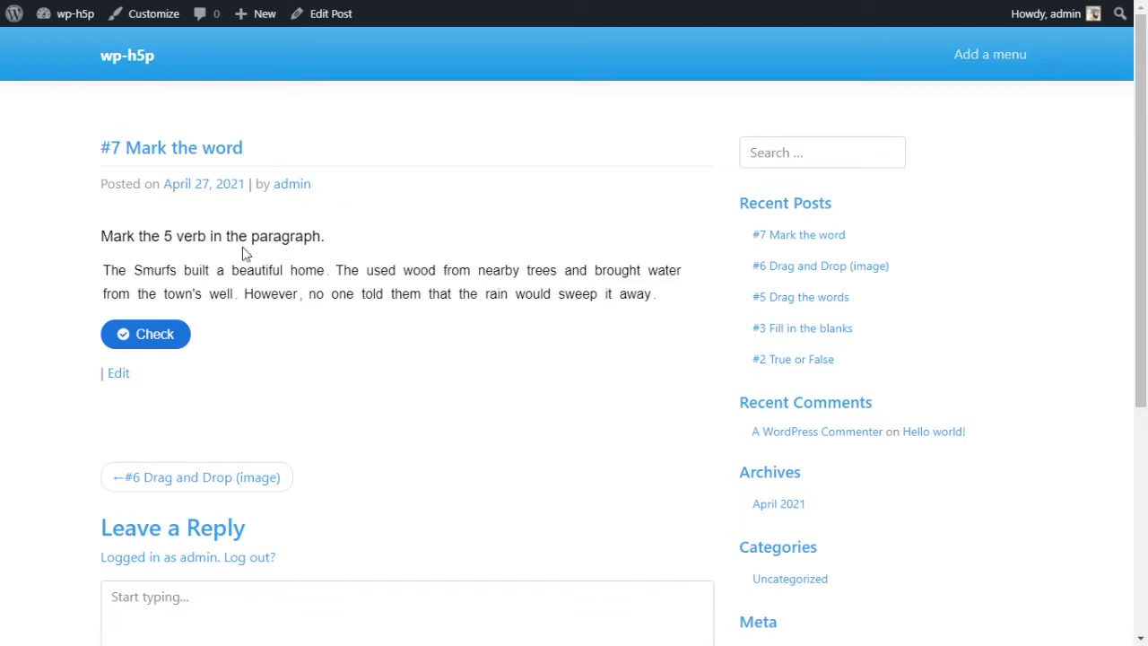
pyautogui.click(115, 270)
pyautogui.click(155, 272)
pyautogui.click(244, 271)
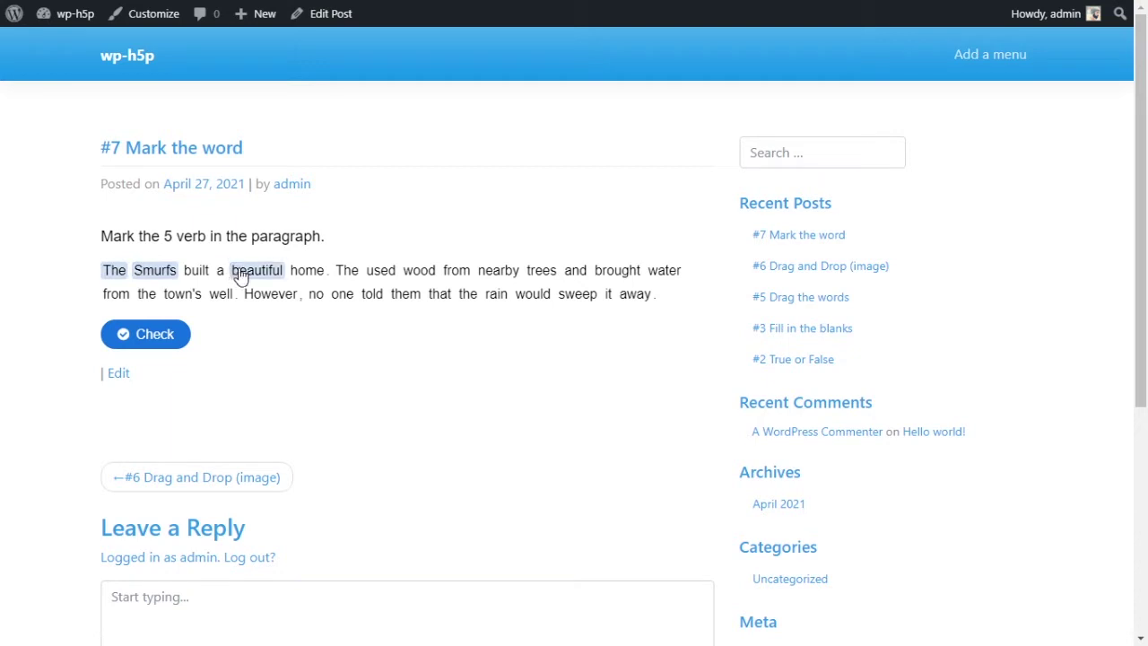
pyautogui.click(265, 294)
pyautogui.click(220, 294)
pyautogui.click(183, 294)
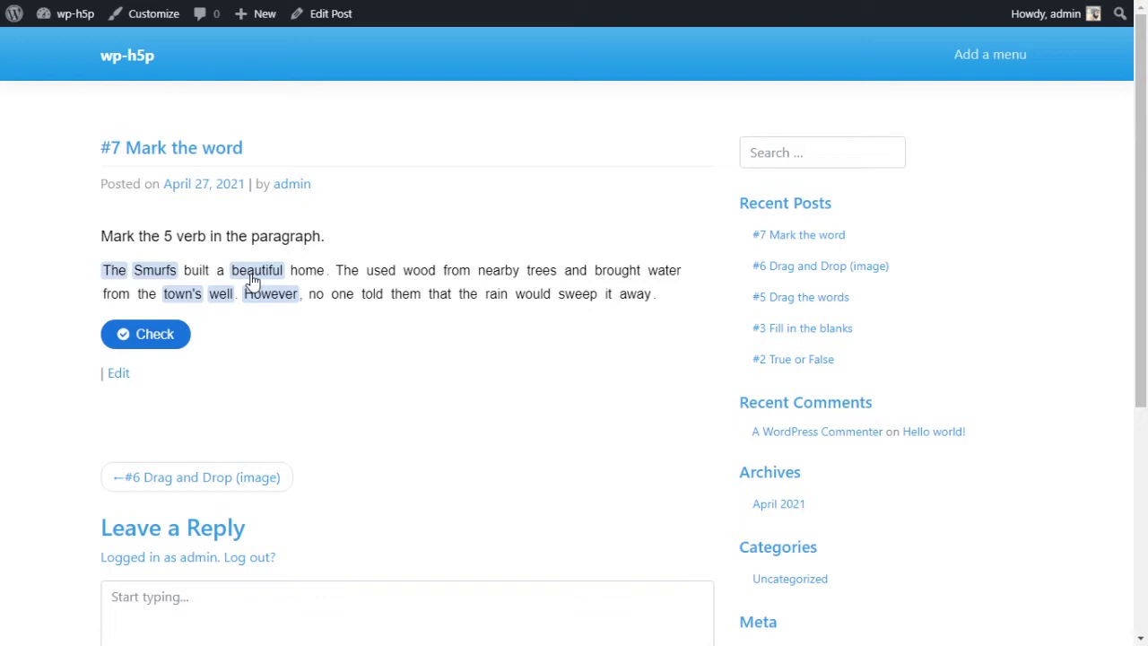
pyautogui.click(273, 296)
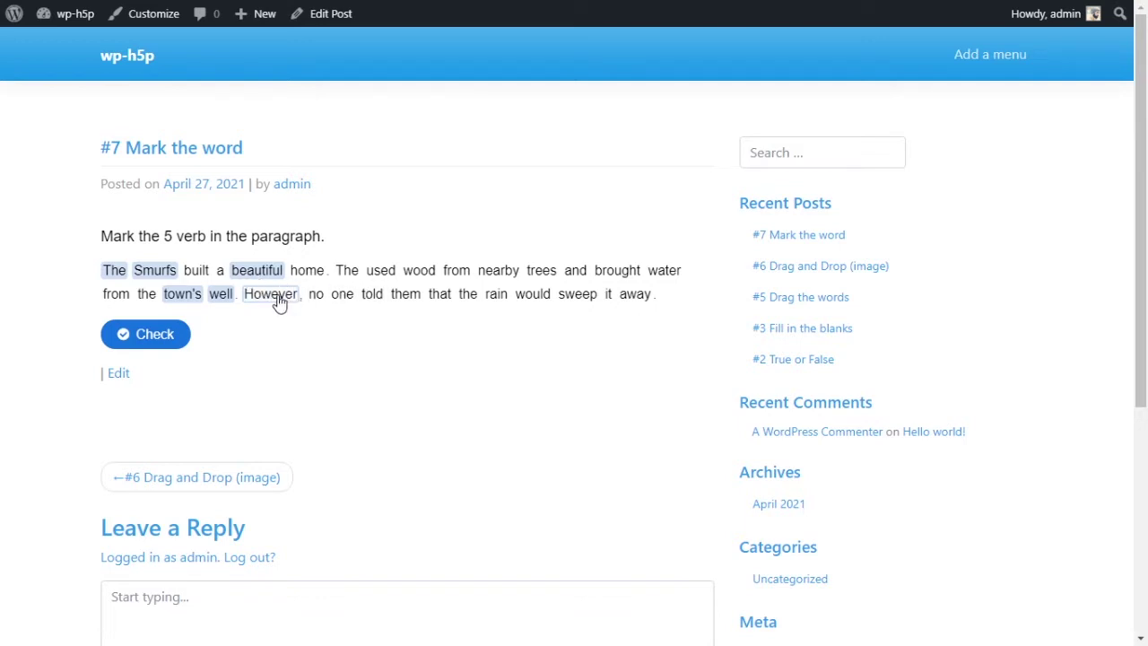
pyautogui.click(220, 295)
pyautogui.click(183, 294)
pyautogui.click(119, 275)
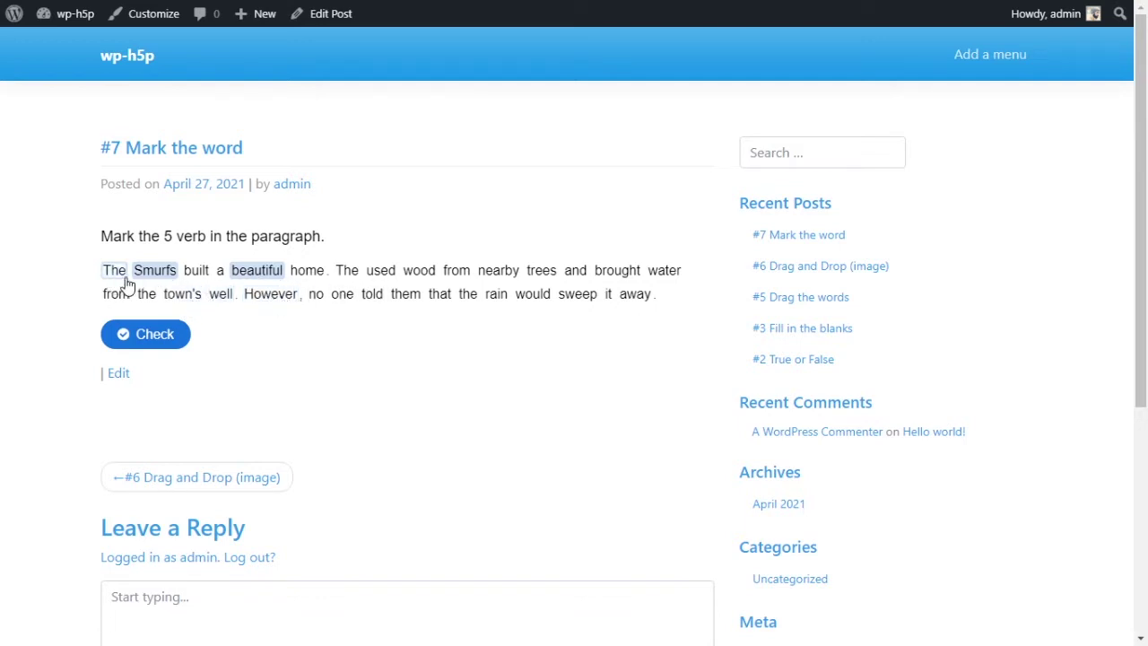
pyautogui.click(154, 273)
pyautogui.click(254, 273)
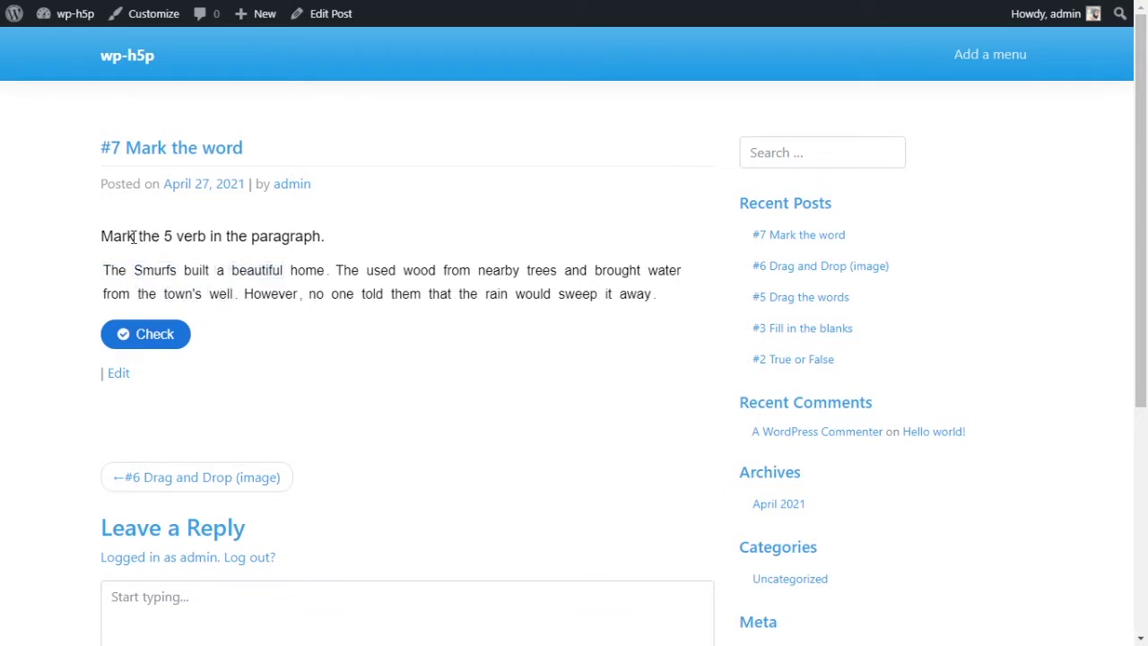
# Step: Mark the five verbs "built", "used", "brought", "told" and "sweep" in the paragraph and check the answer
pyautogui.moveTo(115, 236); pyautogui.dragTo(328, 243)
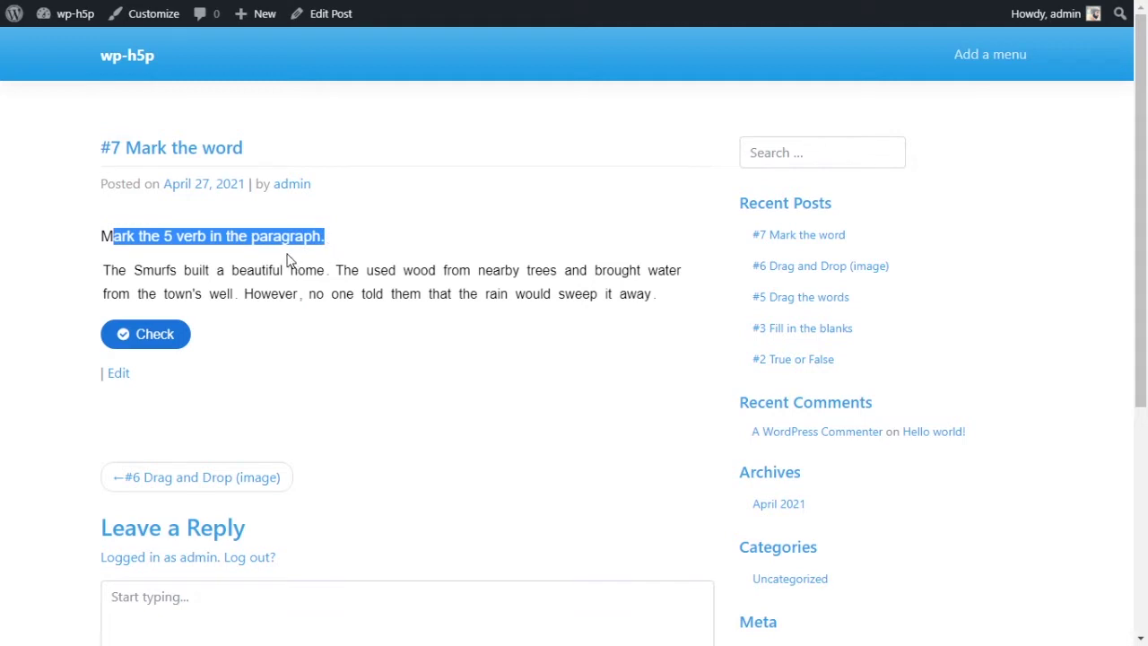
pyautogui.click(199, 270)
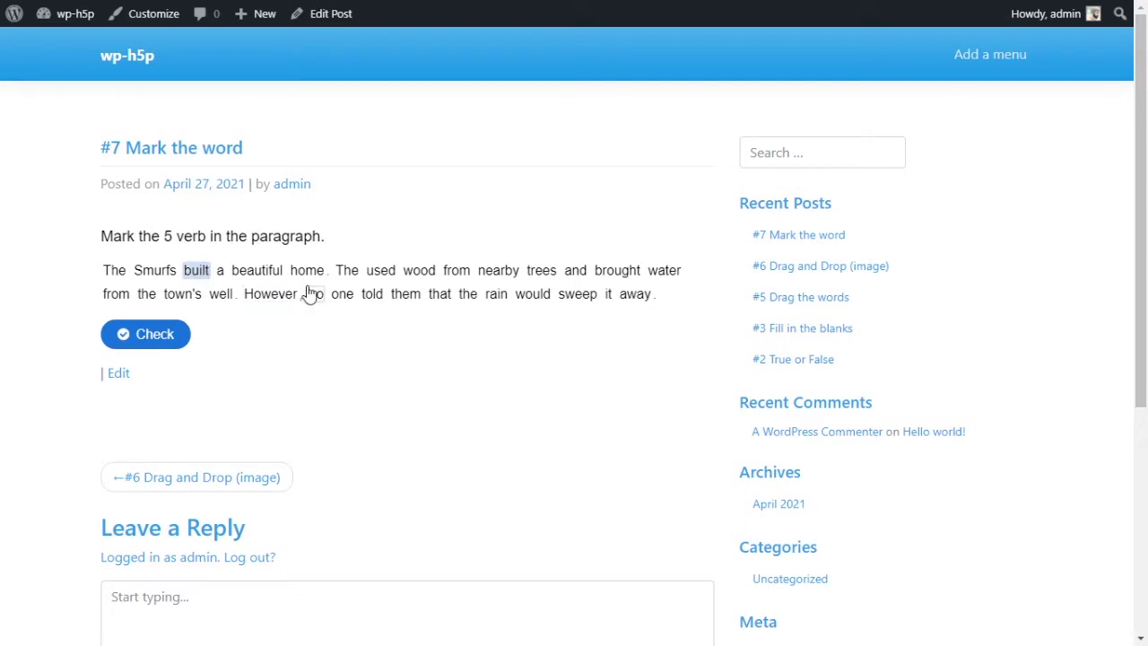
pyautogui.click(378, 271)
pyautogui.click(599, 272)
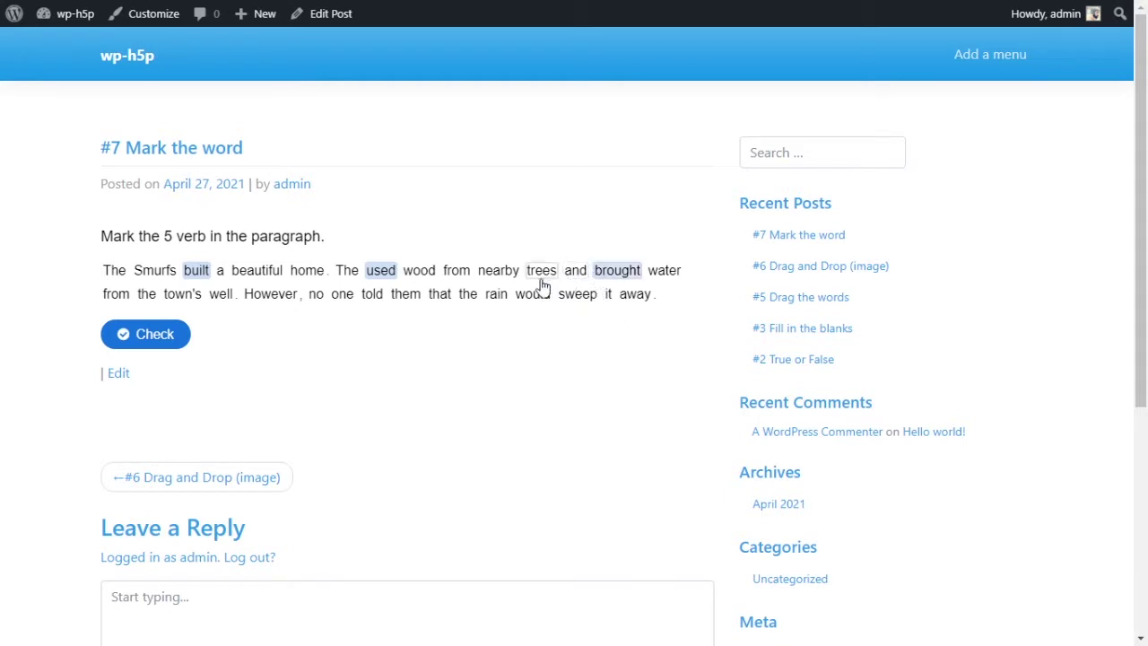
pyautogui.click(373, 296)
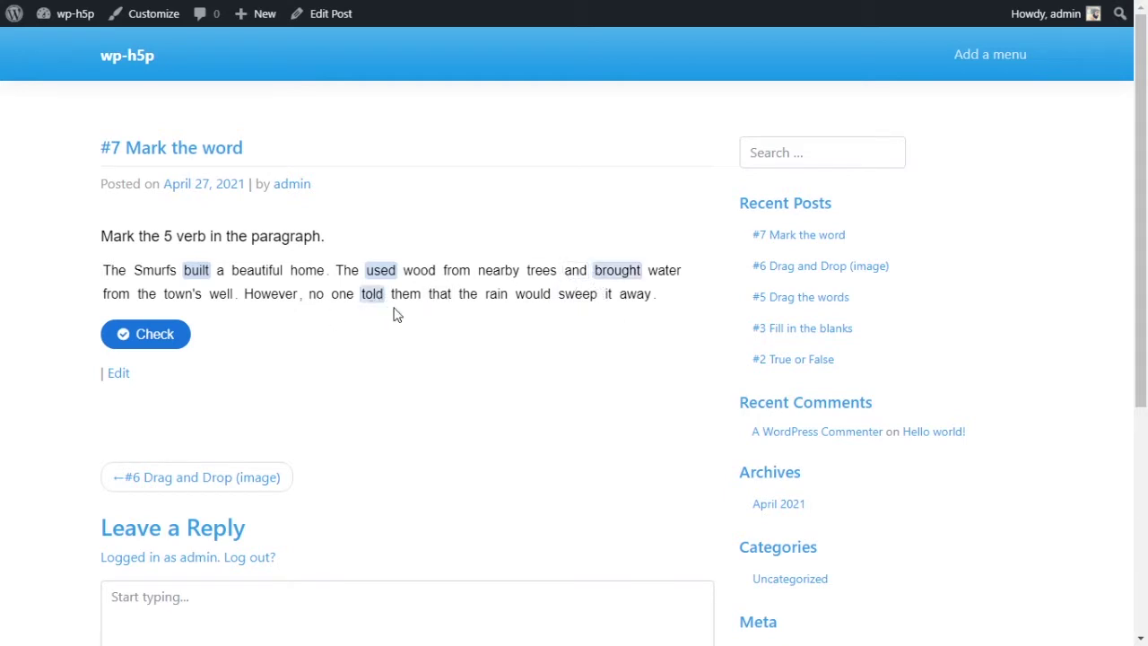
pyautogui.click(565, 298)
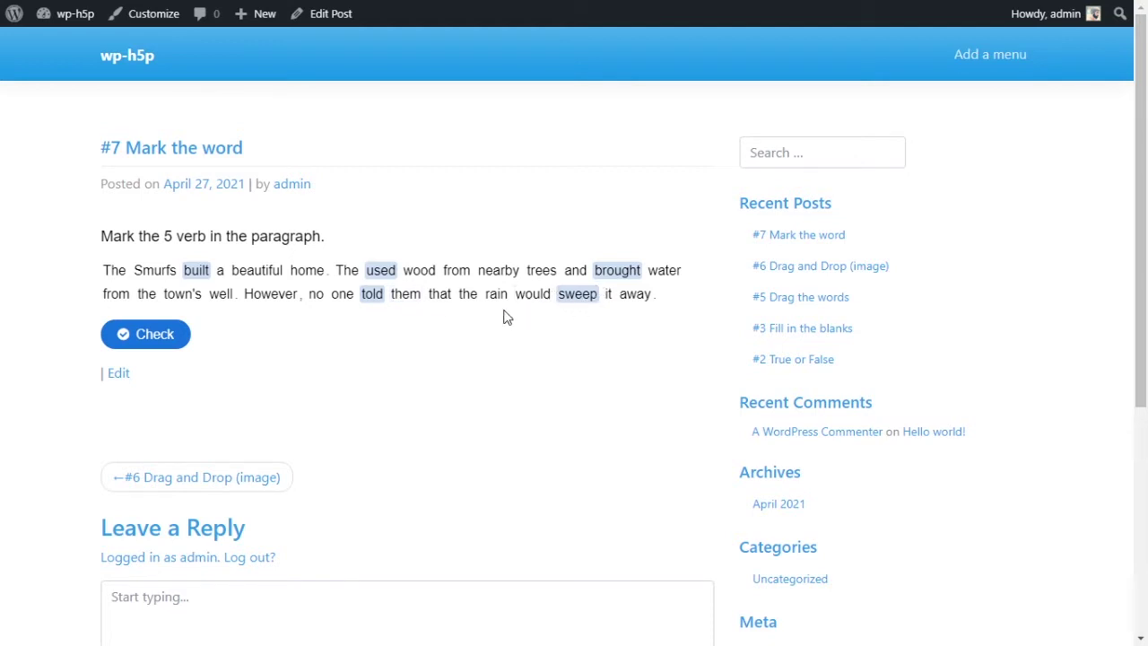
pyautogui.click(168, 341)
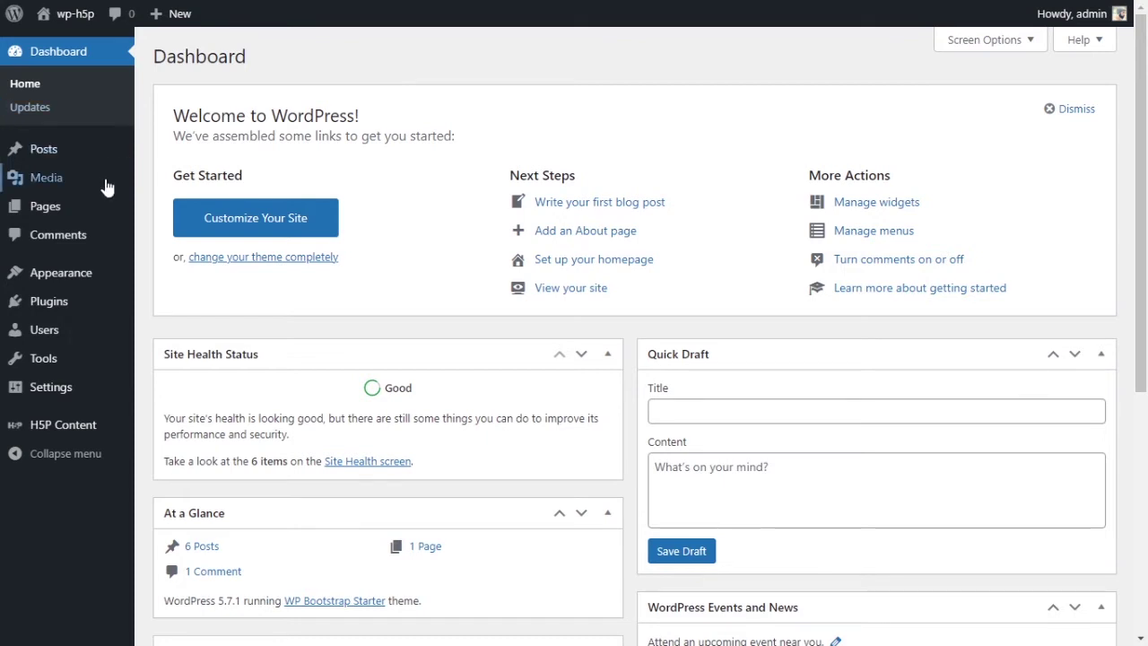
# Step: Start a new H5P content item of the Mark the Words type
pyautogui.moveTo(79, 431)
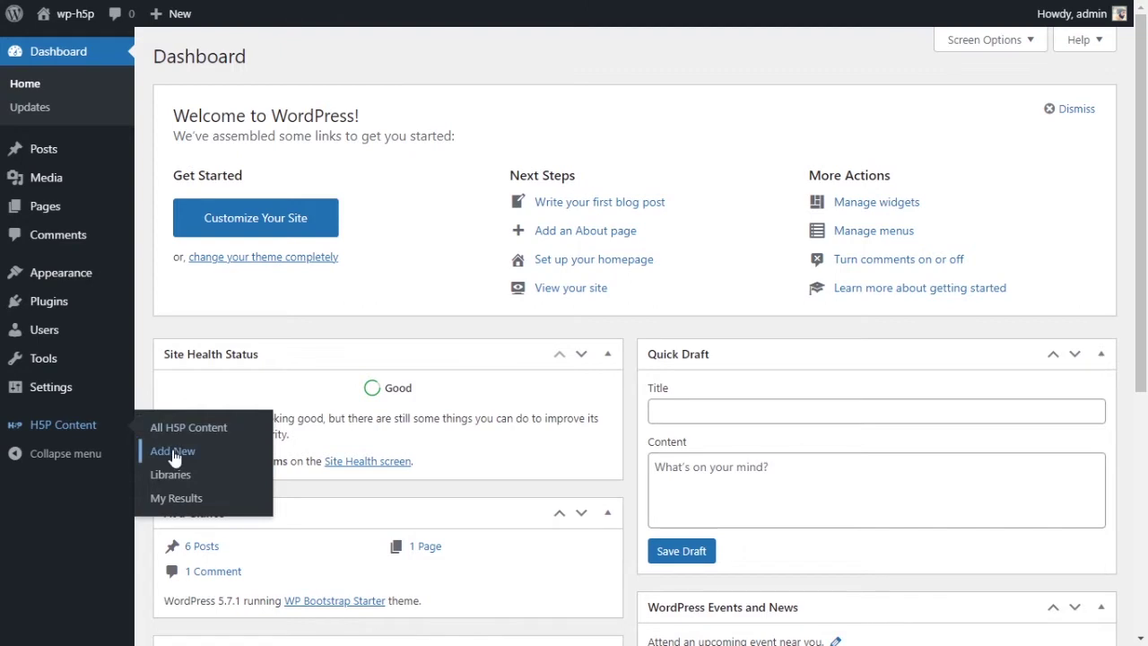
pyautogui.click(176, 457)
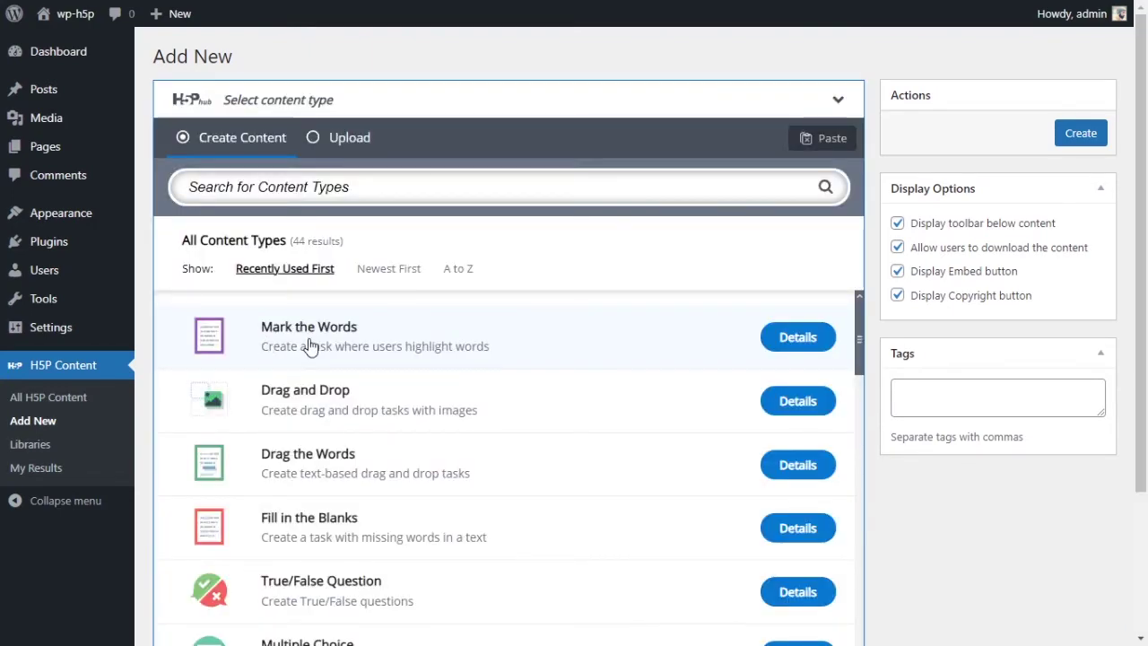
pyautogui.scroll(-7, 556, 351)
pyautogui.scroll(6, 640, 347)
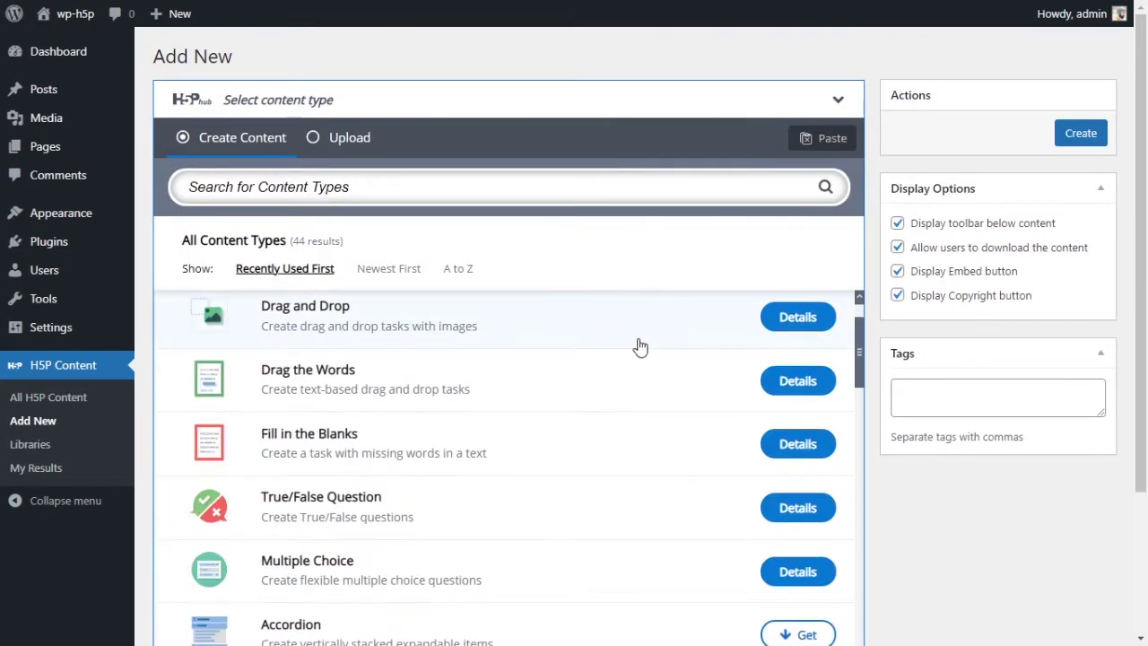
pyautogui.scroll(-4, 645, 359)
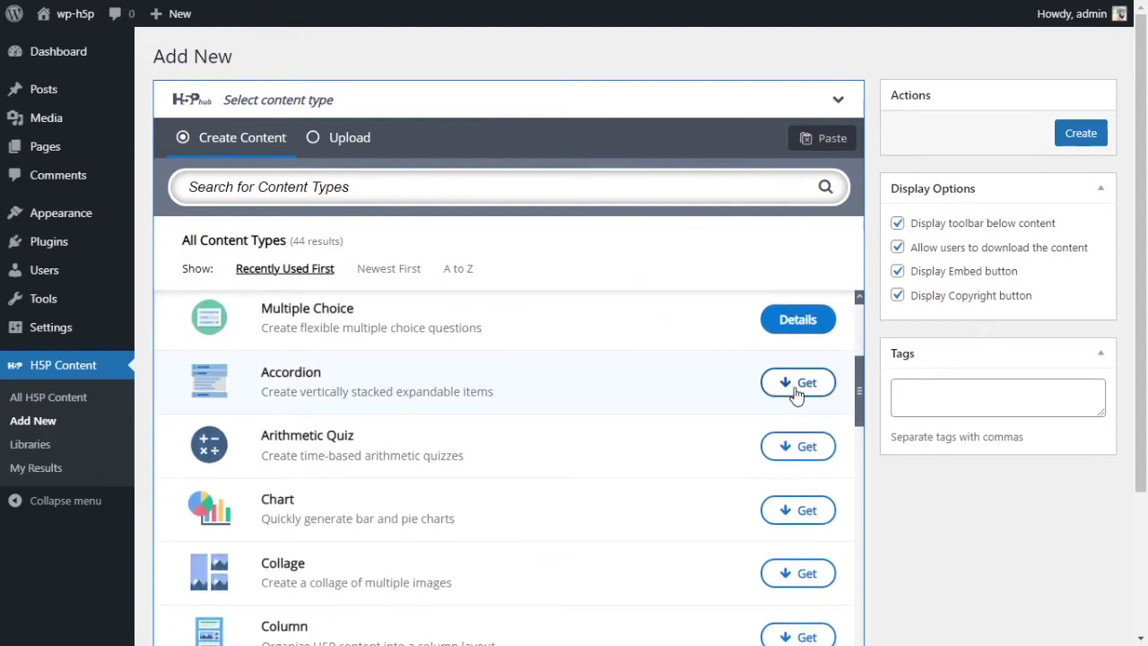
pyautogui.scroll(5, 544, 375)
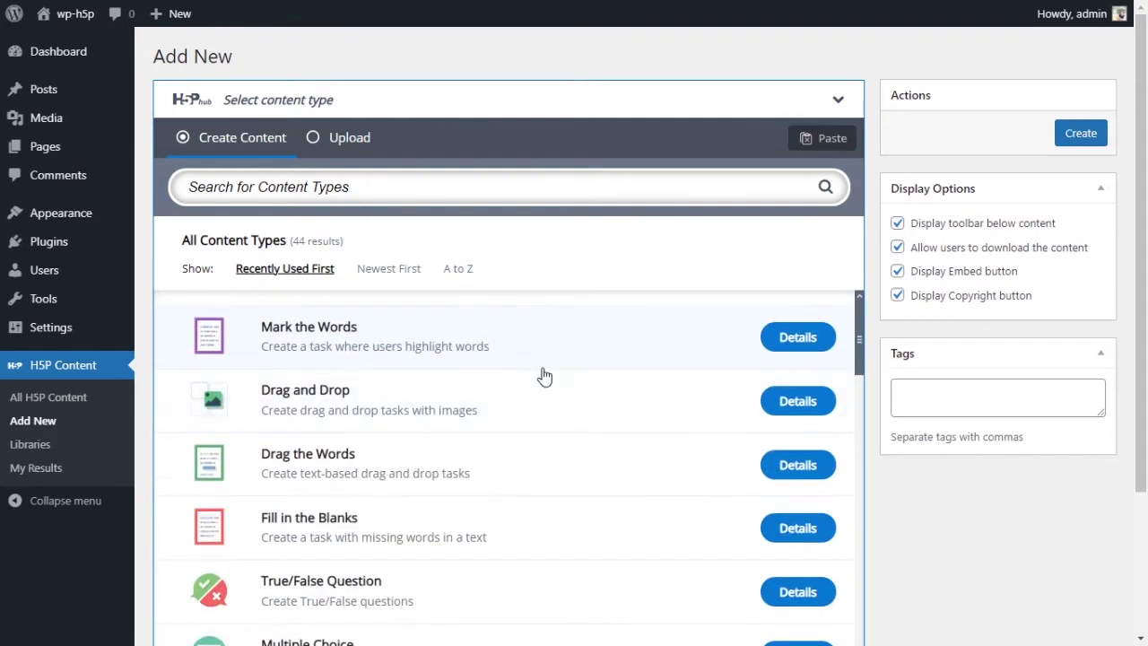
pyautogui.click(336, 351)
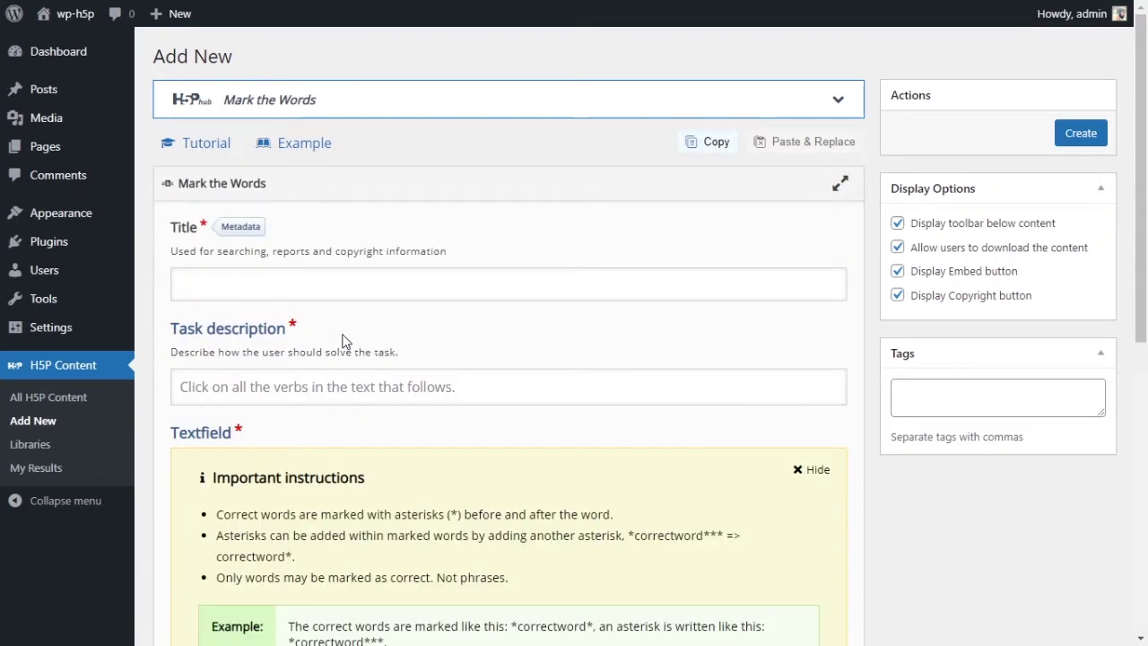
# Step: Title the content "Mark the word" and enter the task description "Mark the 5 verb in the paragraph."
pyautogui.click(470, 288)
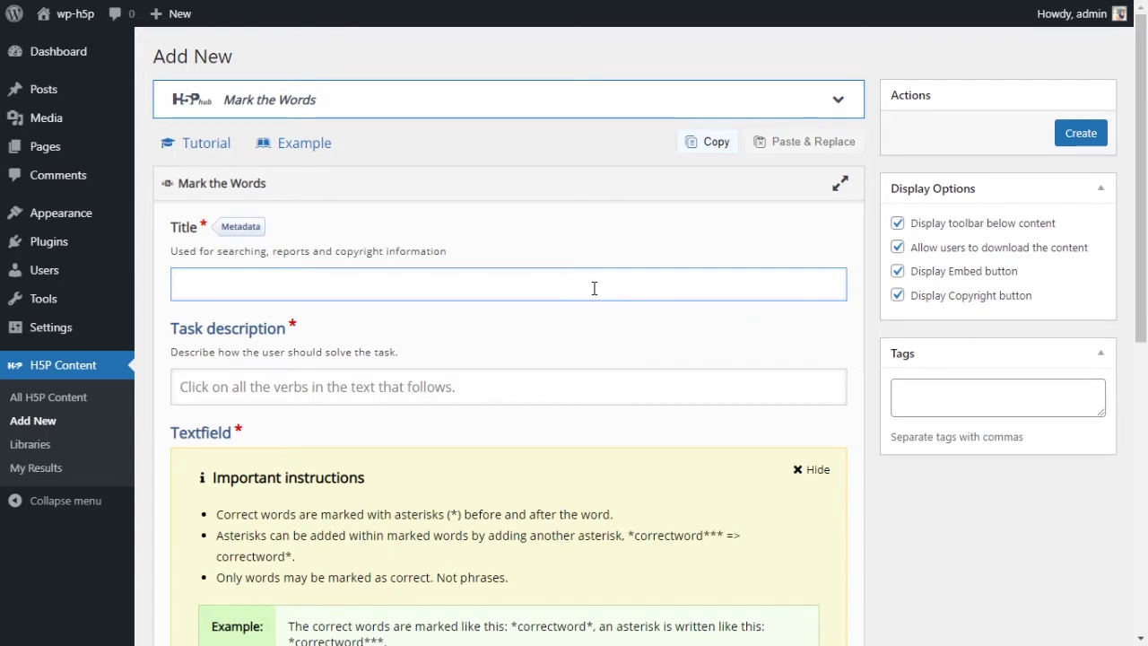
pyautogui.write('Mark the word')
pyautogui.click(575, 385)
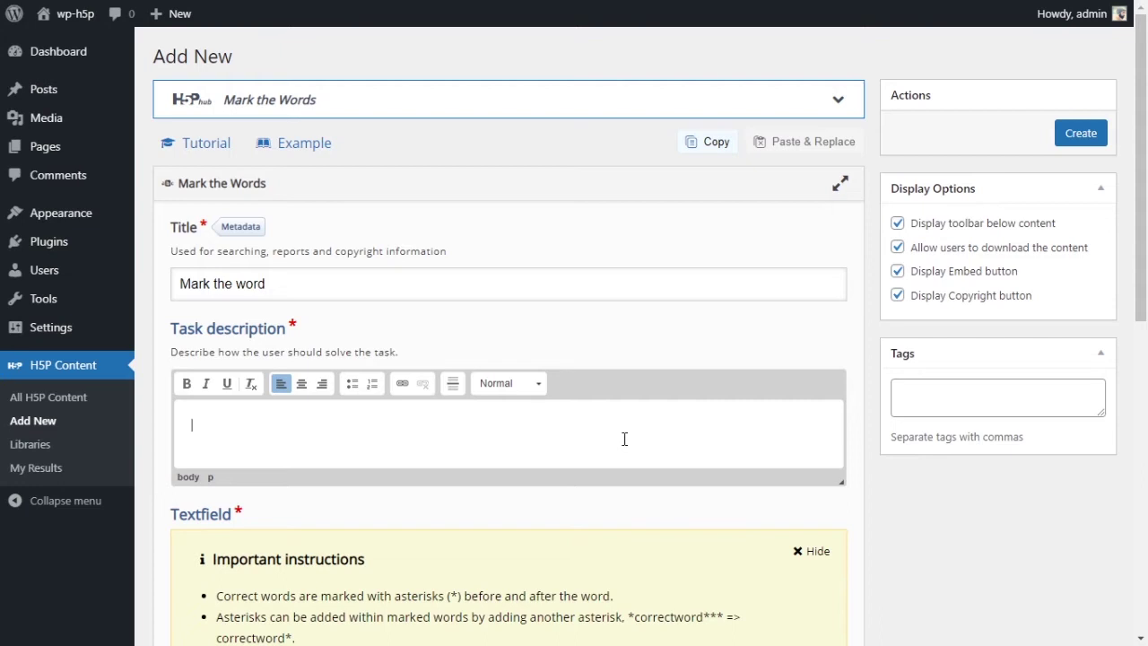
pyautogui.write('Mark the 5 verb in the ppa')
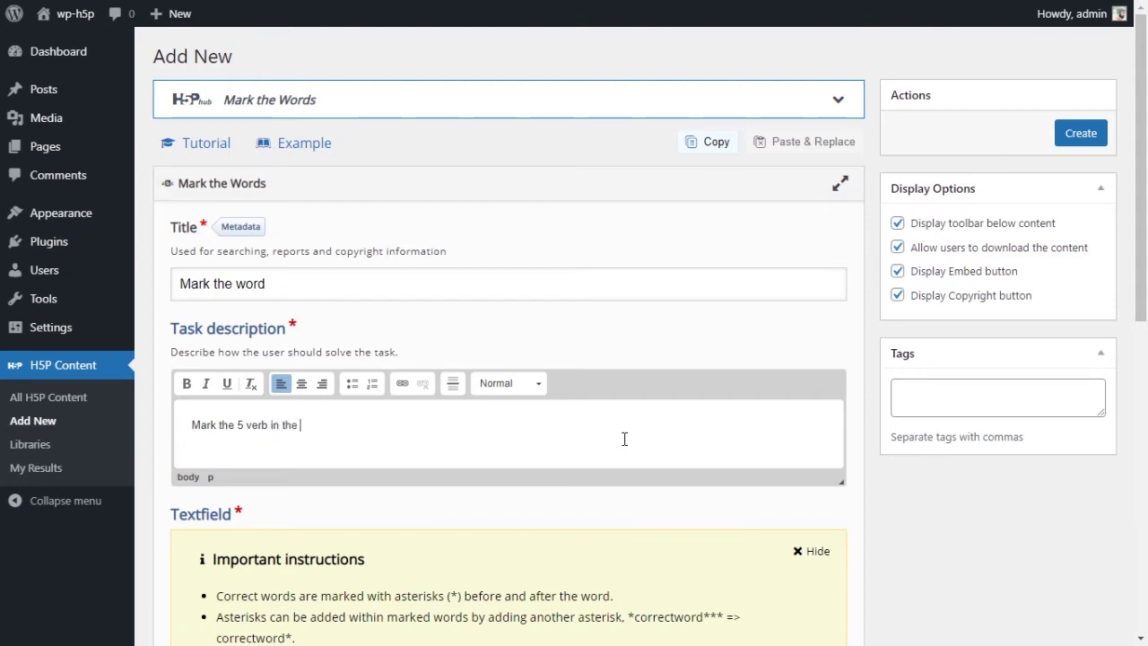
pyautogui.press('BackSpace')
pyautogui.press('BackSpace')
pyautogui.write('aragraph')
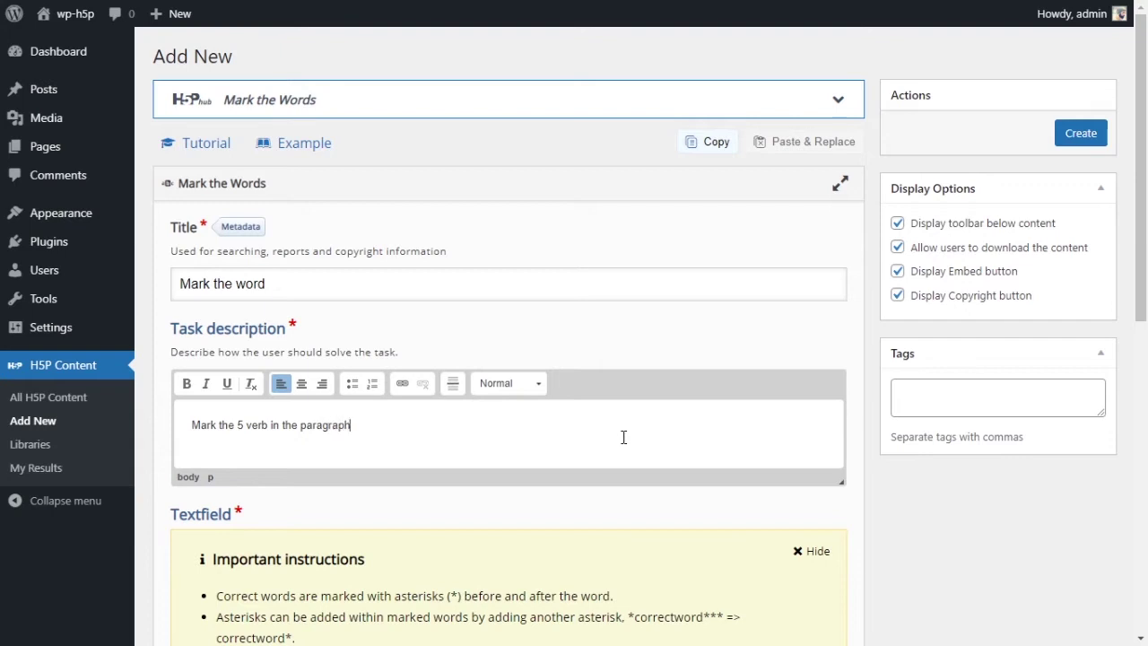
pyautogui.write('.')
# Step: Review the task description and the Textfield instructions on how correct words have to be marked
pyautogui.scroll(-3, 624, 435)
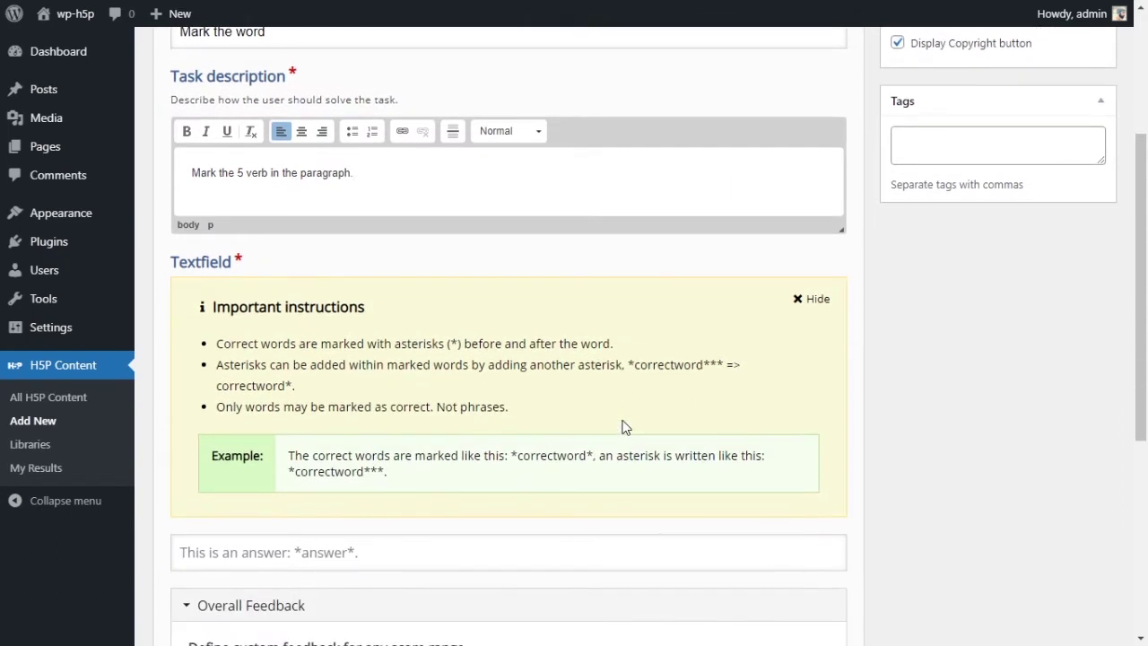
pyautogui.scroll(-1, 622, 429)
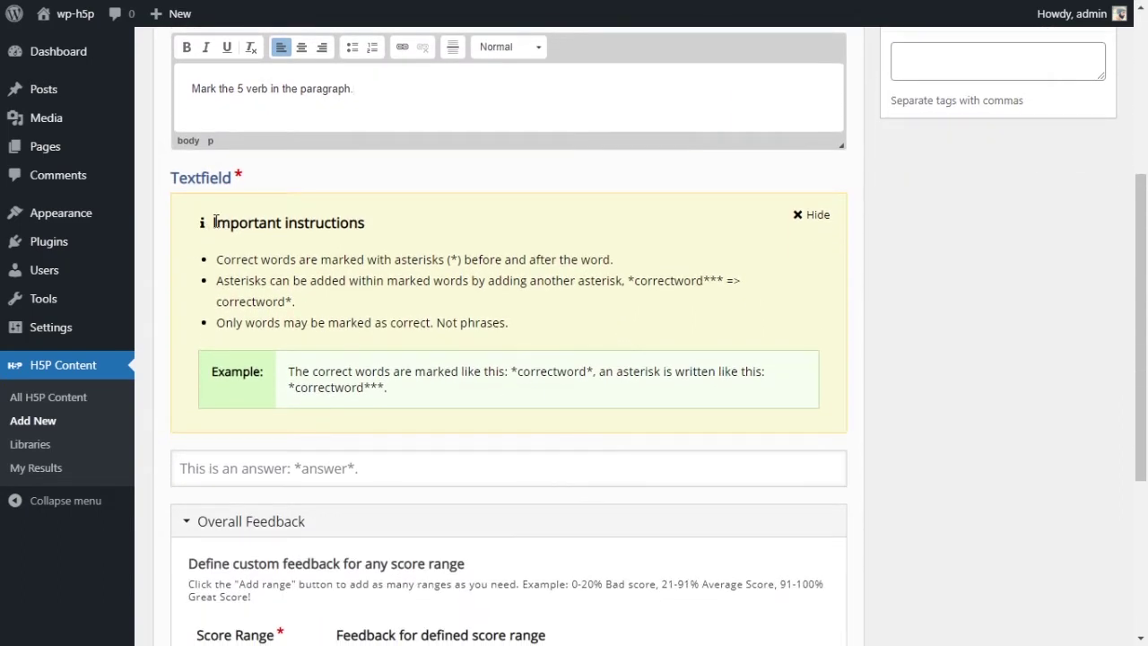
pyautogui.moveTo(215, 222); pyautogui.dragTo(535, 322)
pyautogui.click(535, 322)
pyautogui.scroll(-1, 535, 322)
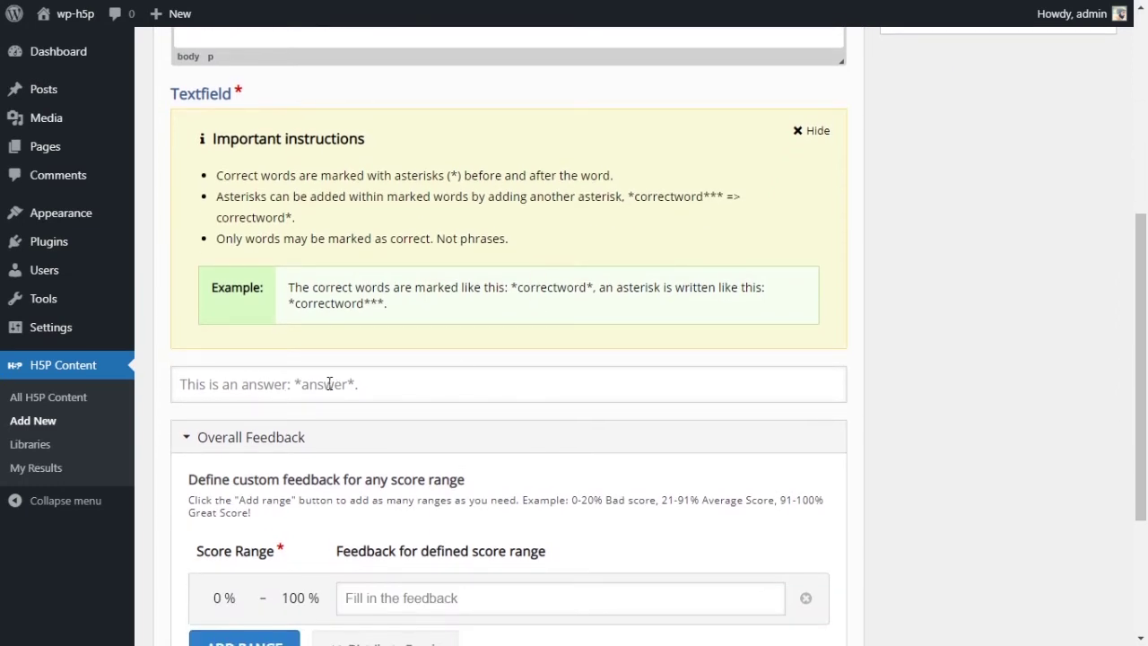
pyautogui.click(381, 383)
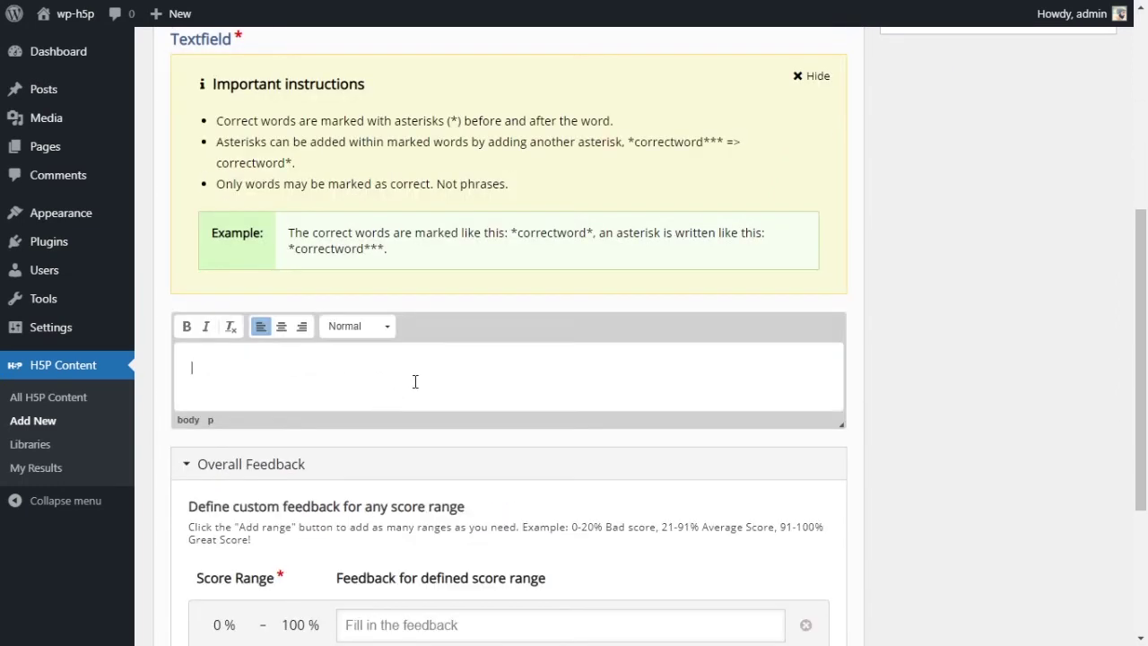
pyautogui.click(915, 295)
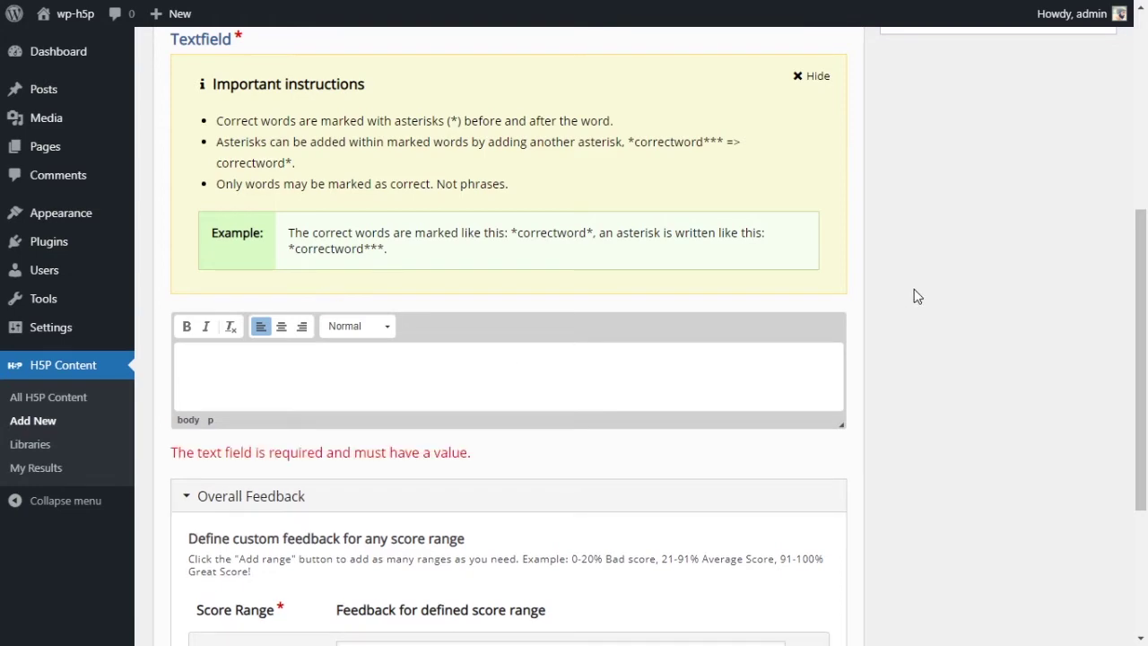
pyautogui.scroll(5, 867, 285)
pyautogui.click(487, 321)
pyautogui.write('Mark the 5 verbs in the paragraph.')
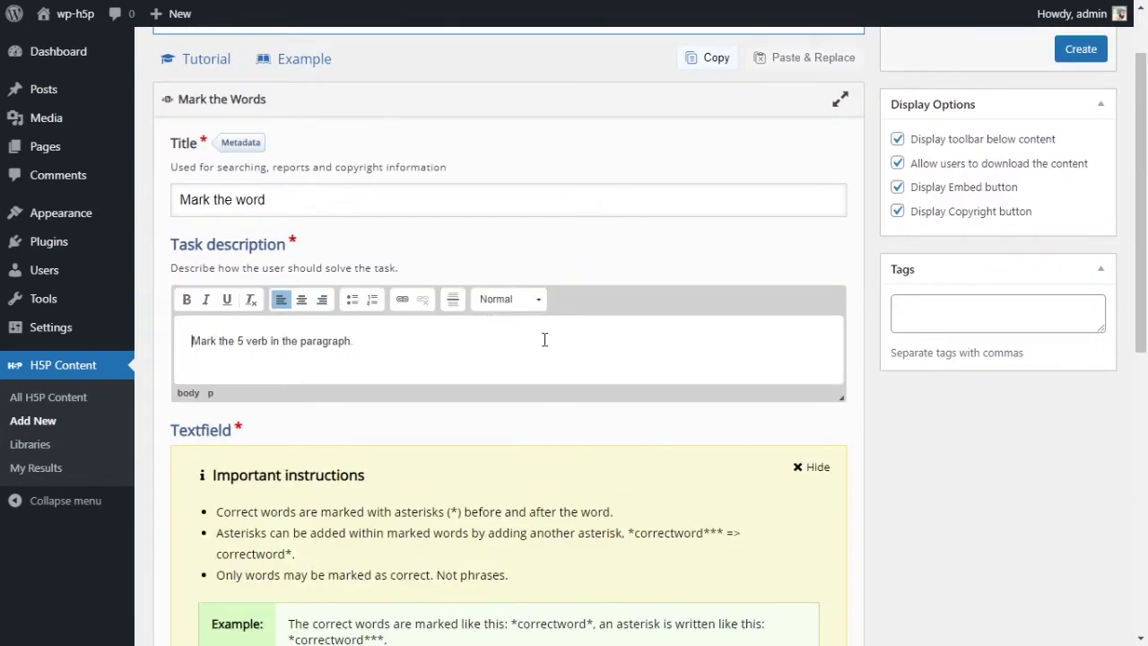
pyautogui.scroll(-4, 561, 341)
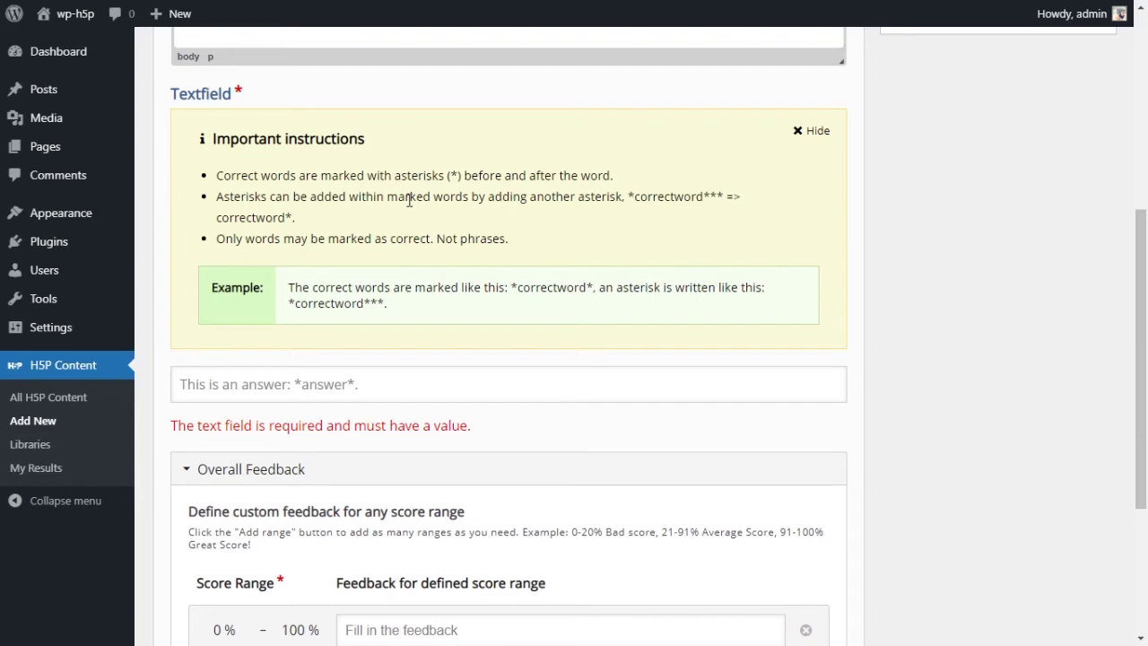
pyautogui.moveTo(216, 238); pyautogui.dragTo(514, 242)
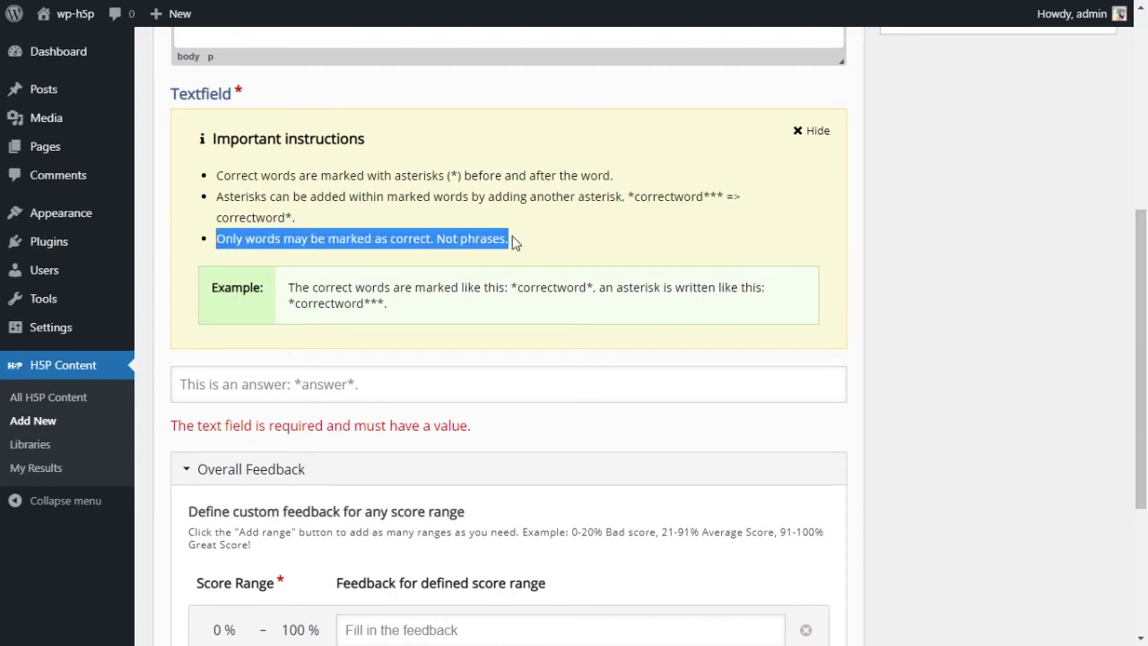
pyautogui.click(526, 235)
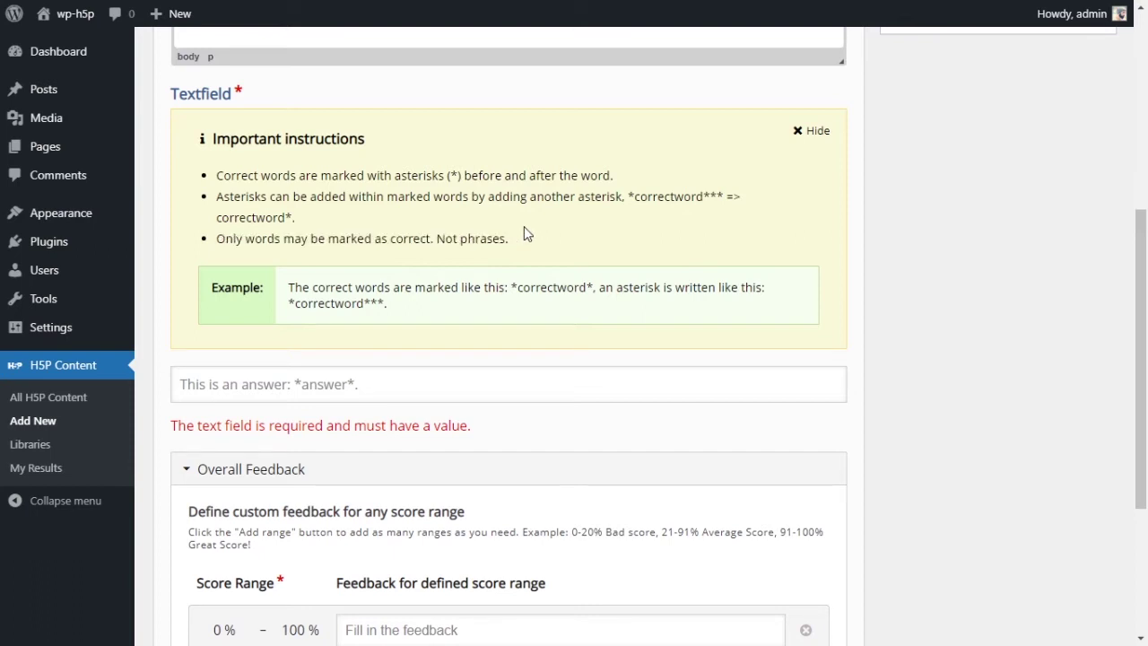
# Step: Fill the Textfield with the paragraph running from "The Smurfs built a beautiful home." to "no one told them that the rain would sweep it away."
pyautogui.scroll(-1, 524, 226)
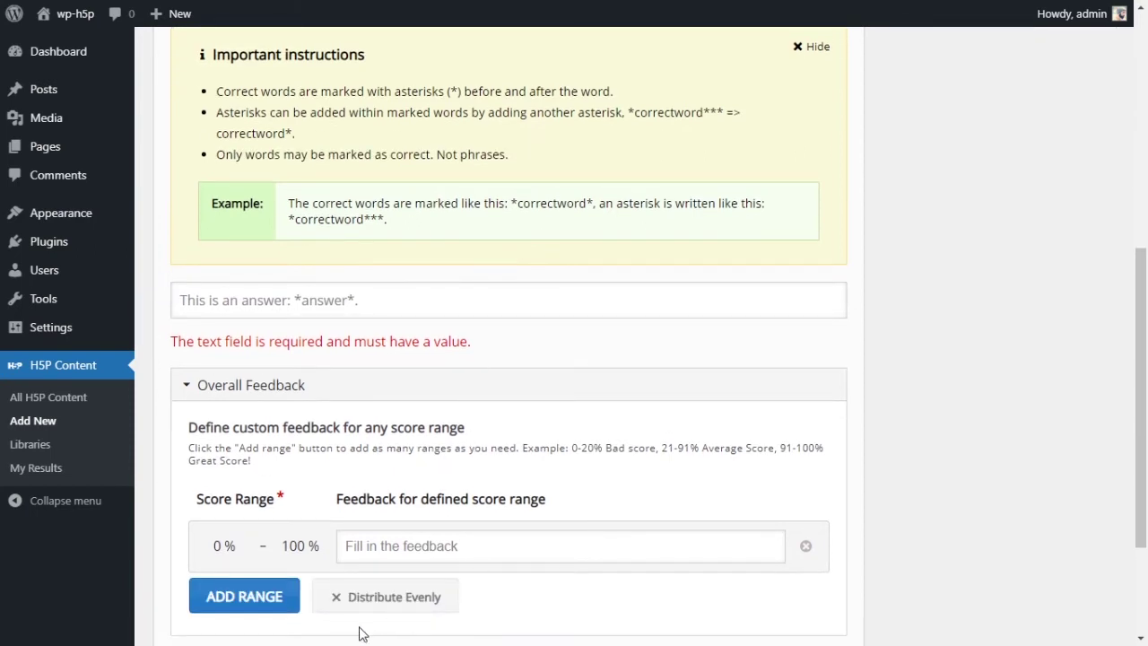
pyautogui.click(352, 310)
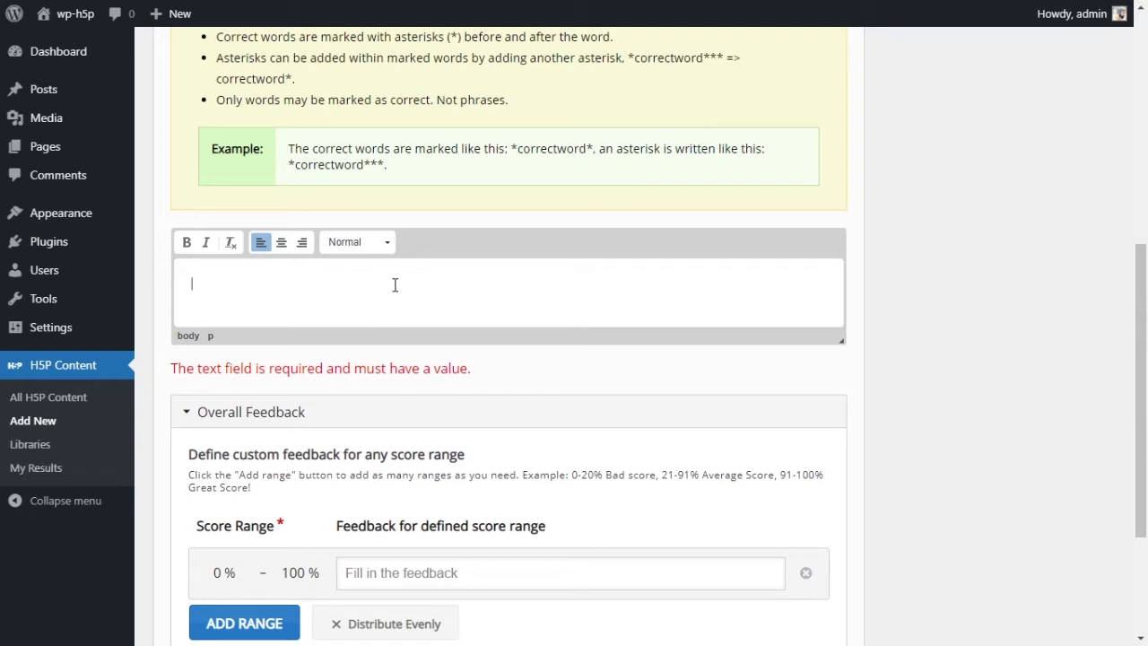
pyautogui.write("The Smurfs built a beautiful home. The used wood from nearby trees and brought water from the town's well. However, no one told them that the rain would sweep it away.")
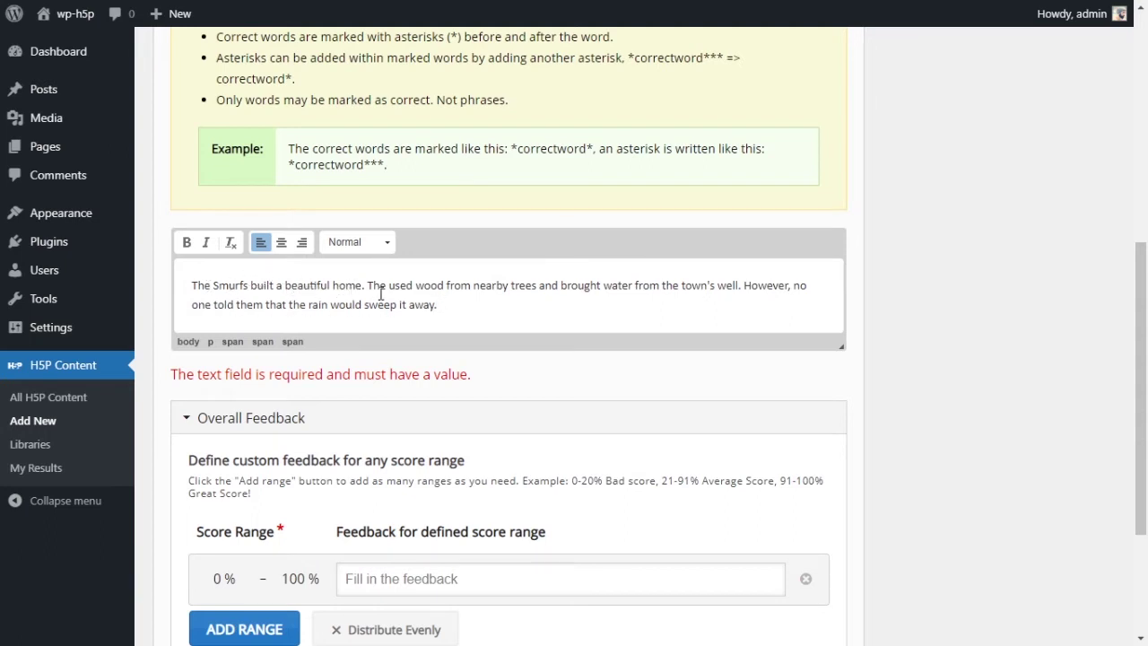
# Step: Mark "built" in the paragraph as a correct word by enclosing it in asterisks
pyautogui.click(646, 285)
pyautogui.write('*')
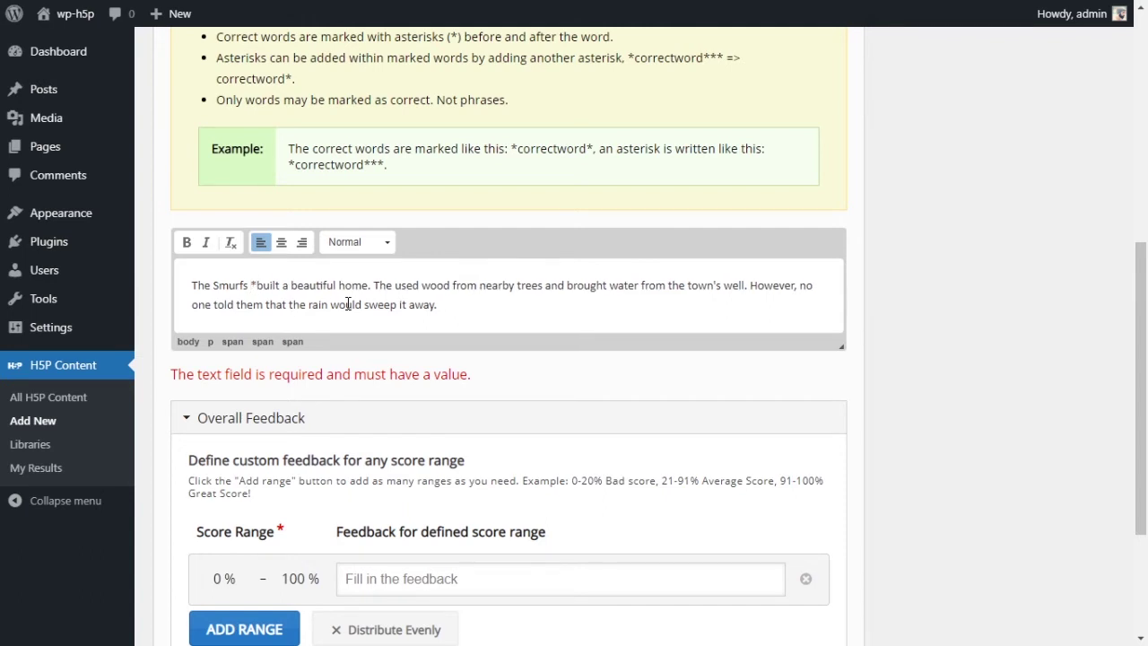
pyautogui.press('Right')
pyautogui.press('Right')
pyautogui.press('Right')
pyautogui.press('Right')
pyautogui.press('Right')
pyautogui.write('*')
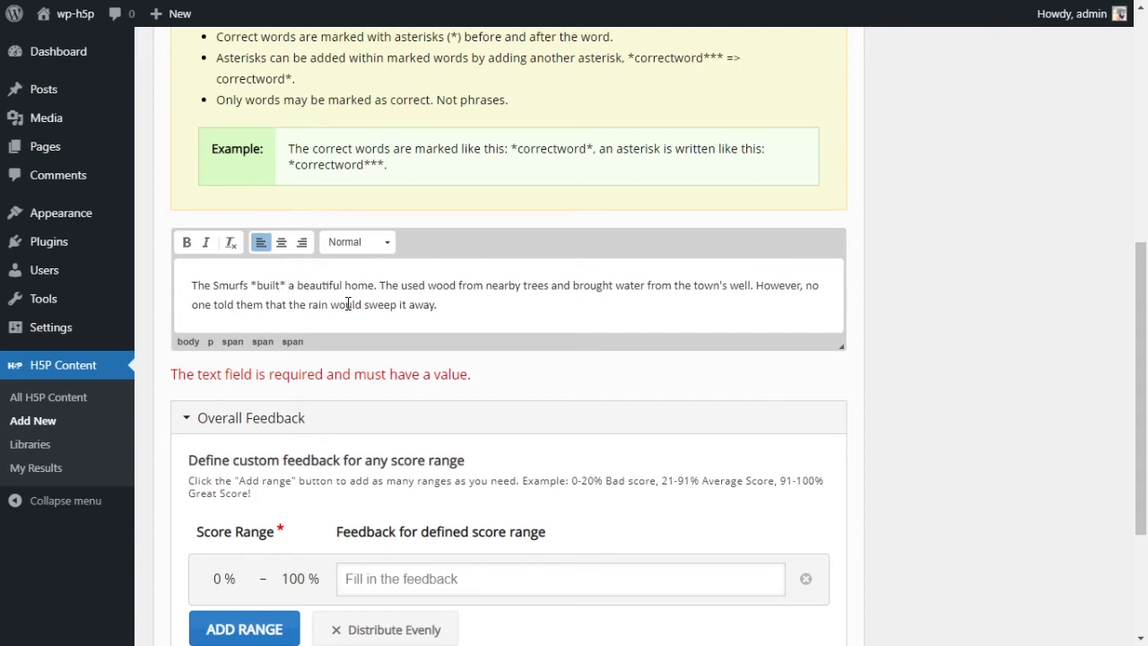
# Step: Mark "used" in the paragraph as a correct word by enclosing it in asterisks
pyautogui.press('Right')
pyautogui.press('Right')
pyautogui.press('Right')
pyautogui.press('Right')
pyautogui.press('Right')
pyautogui.press('Right')
pyautogui.press('Right')
pyautogui.press('Right')
pyautogui.write('*')
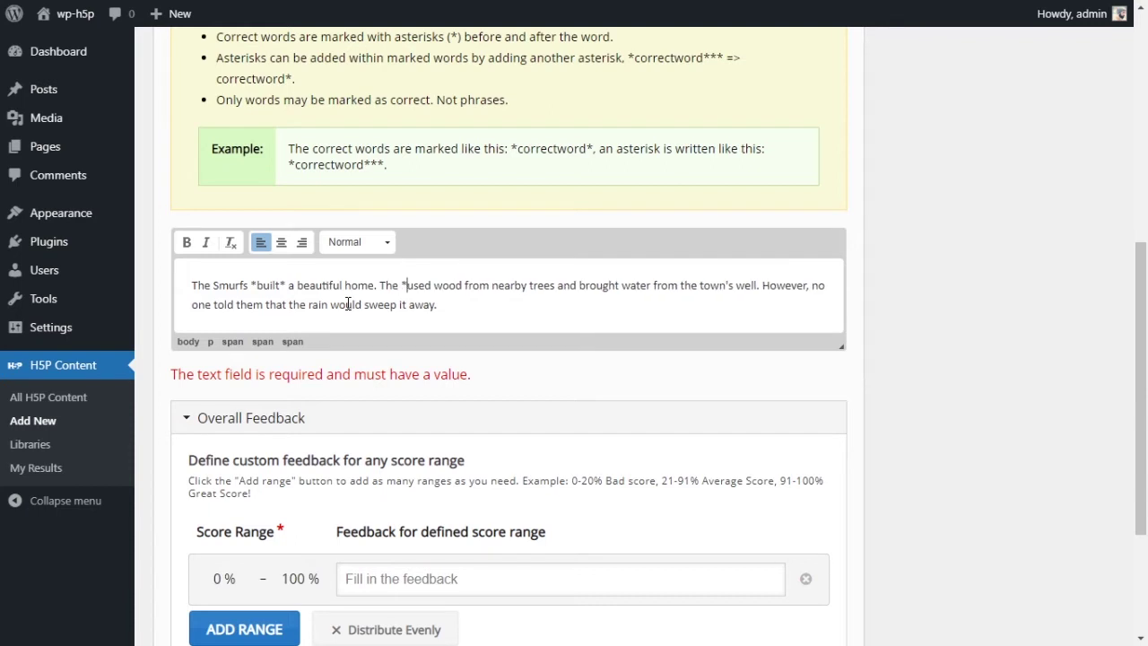
pyautogui.press('Right')
pyautogui.press('Right')
pyautogui.press('Right')
pyautogui.press('Right')
pyautogui.write('*')
# Step: Mark "brought" in the paragraph as a correct word by enclosing it in asterisks
pyautogui.press('Right')
pyautogui.press('Right')
pyautogui.press('Right')
pyautogui.press('Right')
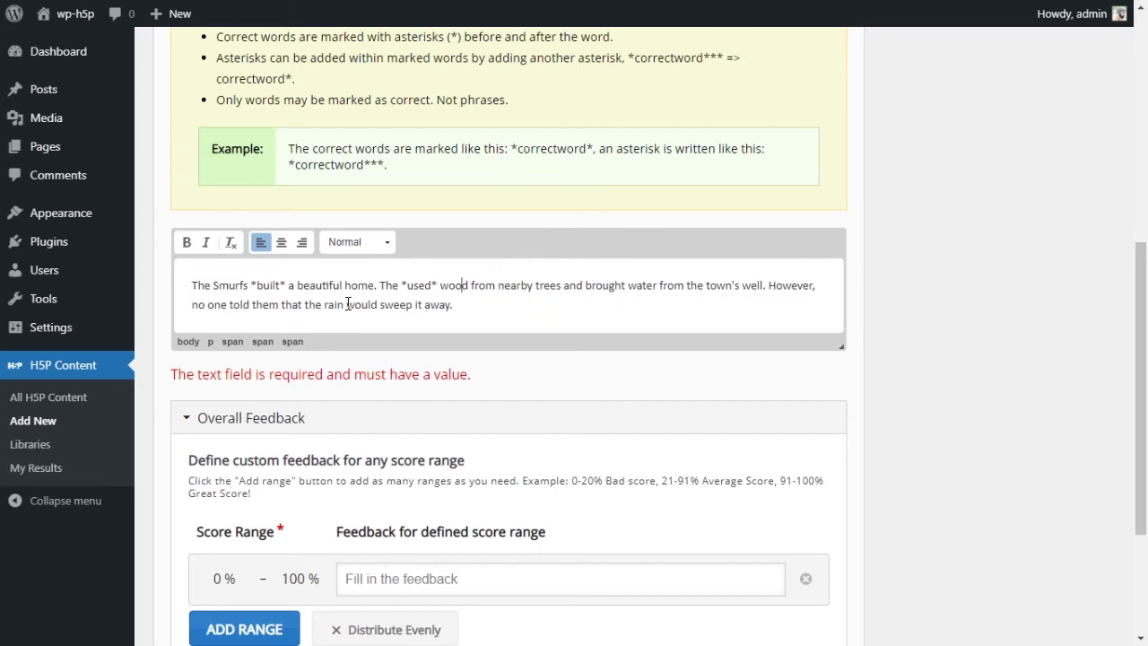
pyautogui.press('Right')
pyautogui.press('Right')
pyautogui.press('Right')
pyautogui.press('Right')
pyautogui.press('Right')
pyautogui.press('Right')
pyautogui.press('Right')
pyautogui.press('Right')
pyautogui.press('Right')
pyautogui.press('Right')
pyautogui.press('Right')
pyautogui.press('Right')
pyautogui.press('Right')
pyautogui.press('Right')
pyautogui.press('Right')
pyautogui.press('Right')
pyautogui.press('Right')
pyautogui.press('Right')
pyautogui.press('Right')
pyautogui.write('*used')
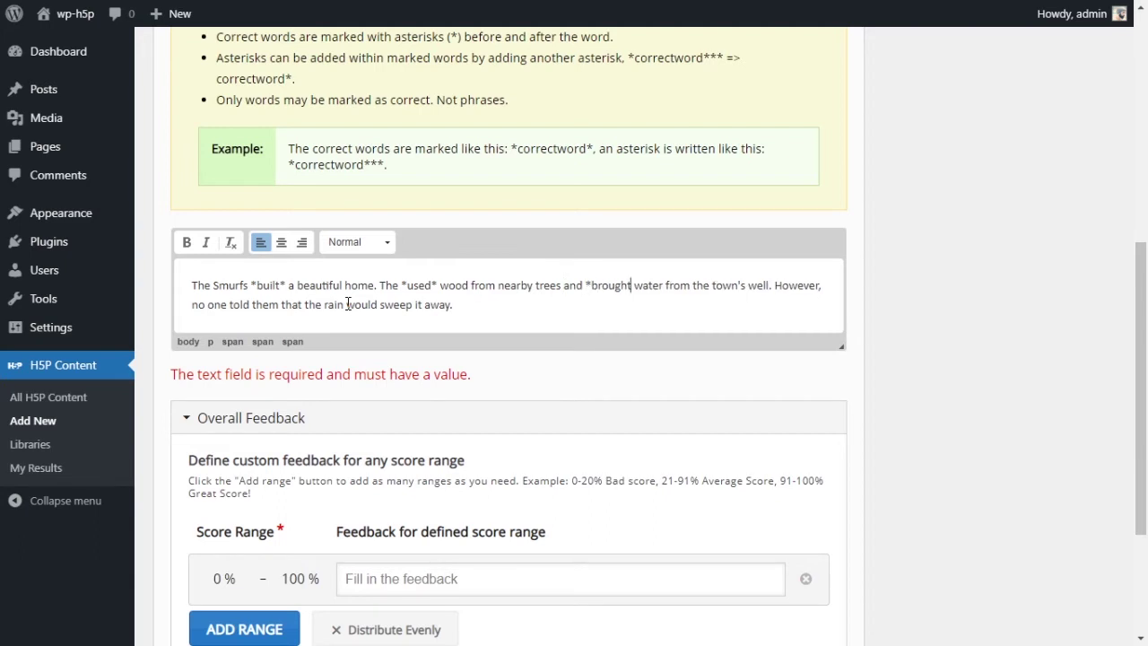
pyautogui.write('*')
# Step: Mark "told" in the second line of the paragraph as a correct word by enclosing it in asterisks
pyautogui.press('Right')
pyautogui.press('Right')
pyautogui.press('Right')
pyautogui.press('Right')
pyautogui.press('Right')
pyautogui.press('Right')
pyautogui.press('Right')
pyautogui.press('Right')
pyautogui.press('Right')
pyautogui.press('Right')
pyautogui.press('Right')
pyautogui.press('Right')
pyautogui.press('Right')
pyautogui.press('Right')
pyautogui.press('Right')
pyautogui.press('Right')
pyautogui.press('Right')
pyautogui.press('Right')
pyautogui.press('Right')
pyautogui.press('Right')
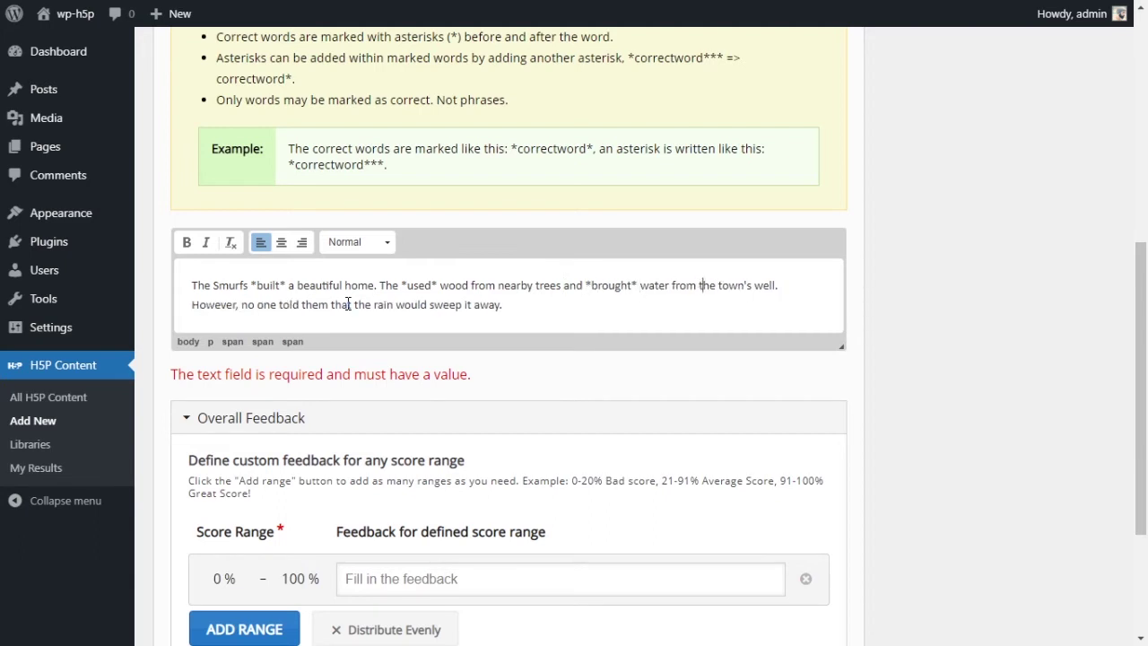
pyautogui.press('Right')
pyautogui.press('Right')
pyautogui.press('Right')
pyautogui.press('Right')
pyautogui.press('Right')
pyautogui.press('Right')
pyautogui.press('Right')
pyautogui.press('Right')
pyautogui.press('Right')
pyautogui.press('Right')
pyautogui.press('Right')
pyautogui.press('Right')
pyautogui.press('Right')
pyautogui.press('Right')
pyautogui.press('Right')
pyautogui.press('Right')
pyautogui.write('*')
pyautogui.press('Right')
pyautogui.press('Right')
pyautogui.press('Right')
pyautogui.press('Right')
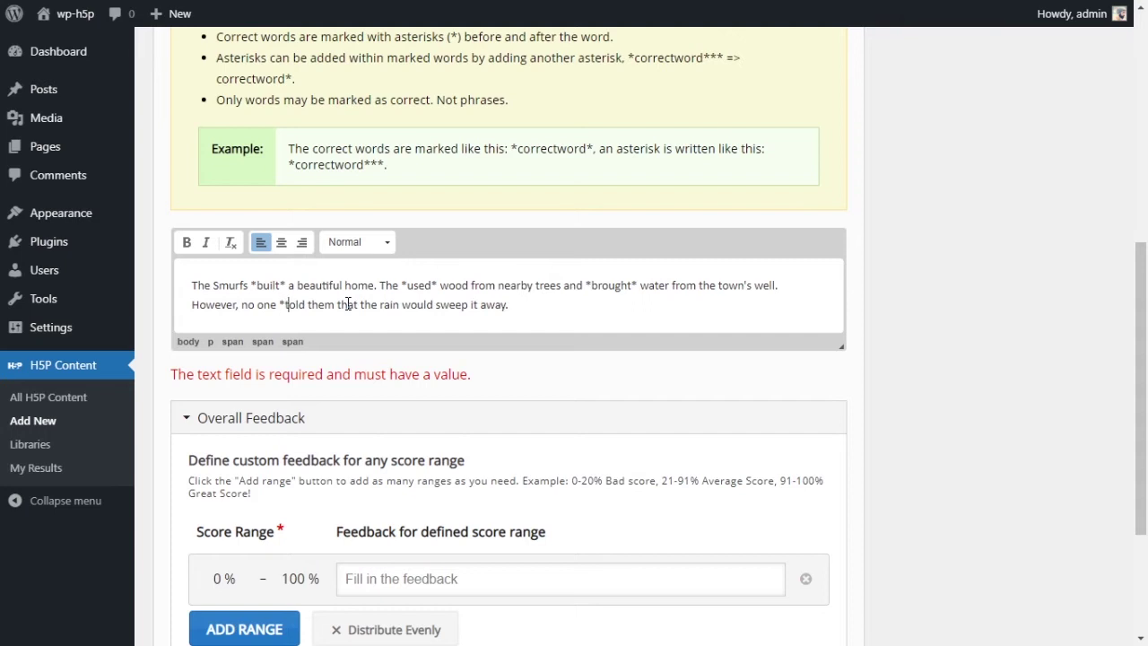
pyautogui.press('Left')
pyautogui.write('*')
# Step: Mark "sweep" near the paragraph's end as a correct word by enclosing it in asterisks
pyautogui.press('Right')
pyautogui.press('Right')
pyautogui.press('Right')
pyautogui.press('Right')
pyautogui.press('Right')
pyautogui.press('Right')
pyautogui.press('Right')
pyautogui.press('Right')
pyautogui.press('Right')
pyautogui.press('Right')
pyautogui.press('Right')
pyautogui.press('Right')
pyautogui.press('Right')
pyautogui.press('Right')
pyautogui.press('Right')
pyautogui.press('Right')
pyautogui.press('Right')
pyautogui.press('Right')
pyautogui.press('Right')
pyautogui.press('Right')
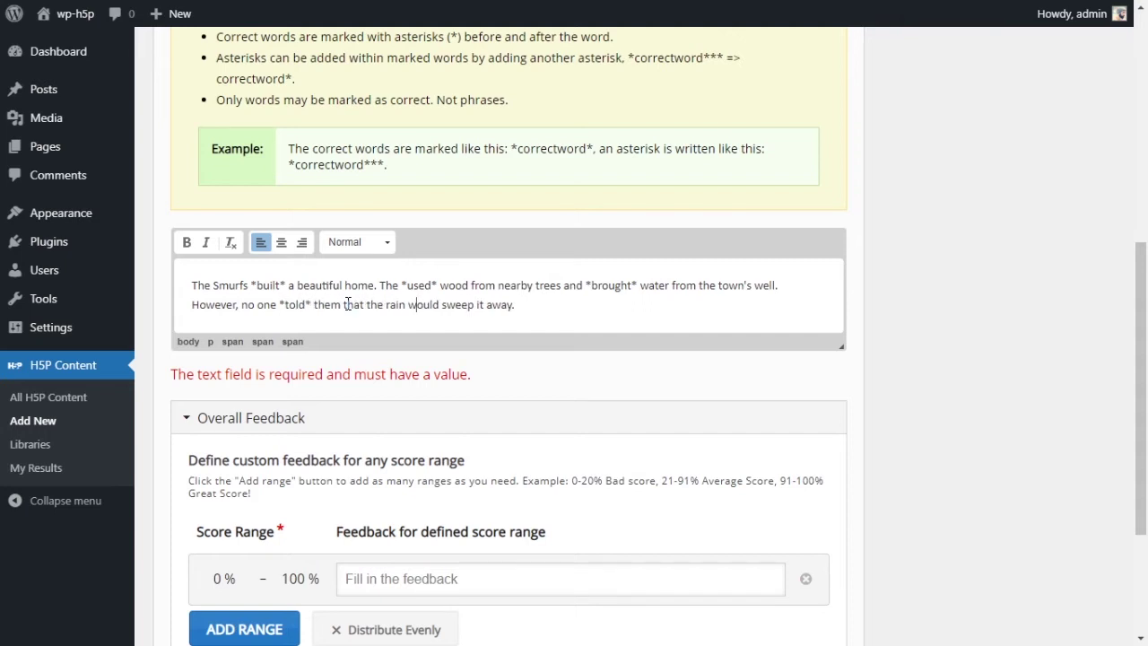
pyautogui.press('Right')
pyautogui.press('Right')
pyautogui.press('Right')
pyautogui.press('Right')
pyautogui.press('Right')
pyautogui.press('Right')
pyautogui.press('Right')
pyautogui.press('Left')
pyautogui.press('Left')
pyautogui.write('*')
pyautogui.press('Right')
pyautogui.press('Right')
pyautogui.press('Right')
pyautogui.press('Right')
pyautogui.write('*')
# Step: Examine the overall feedback, behavioural settings and text overrides, and look over the filled-in exercise form
pyautogui.scroll(-3, 390, 404)
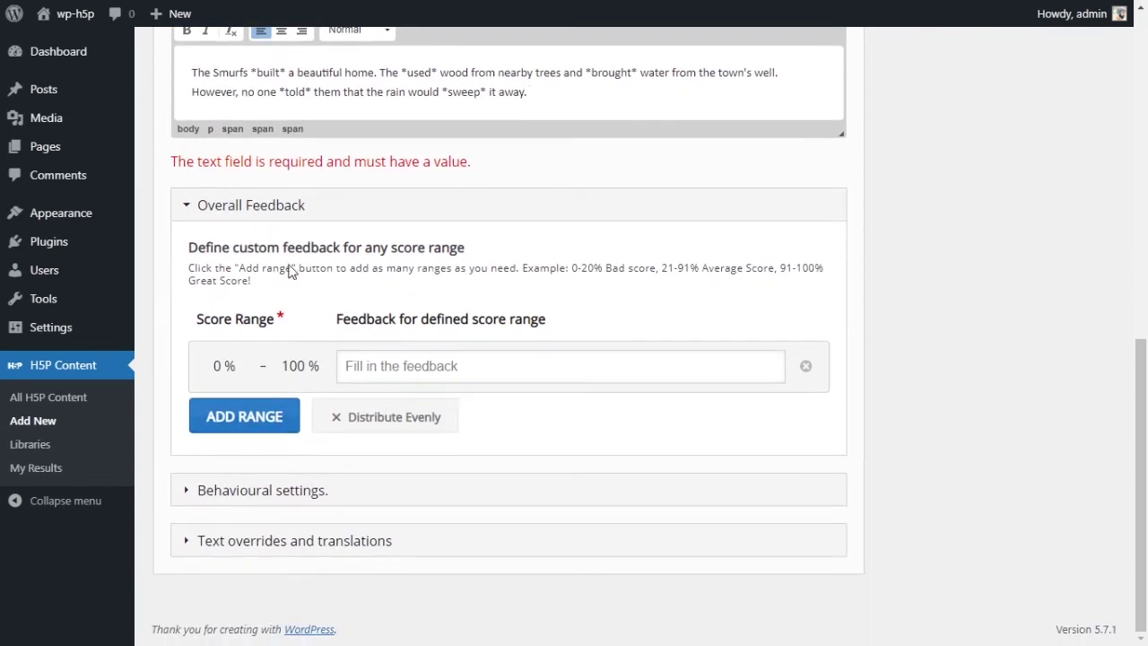
pyautogui.click(192, 491)
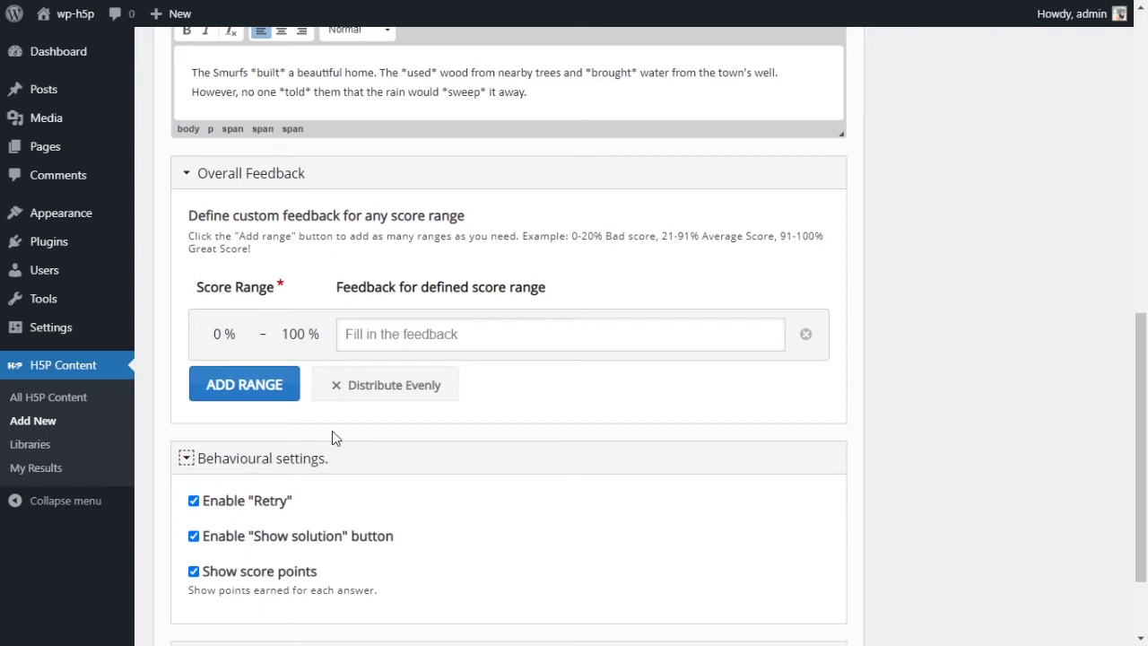
pyautogui.scroll(-3, 446, 382)
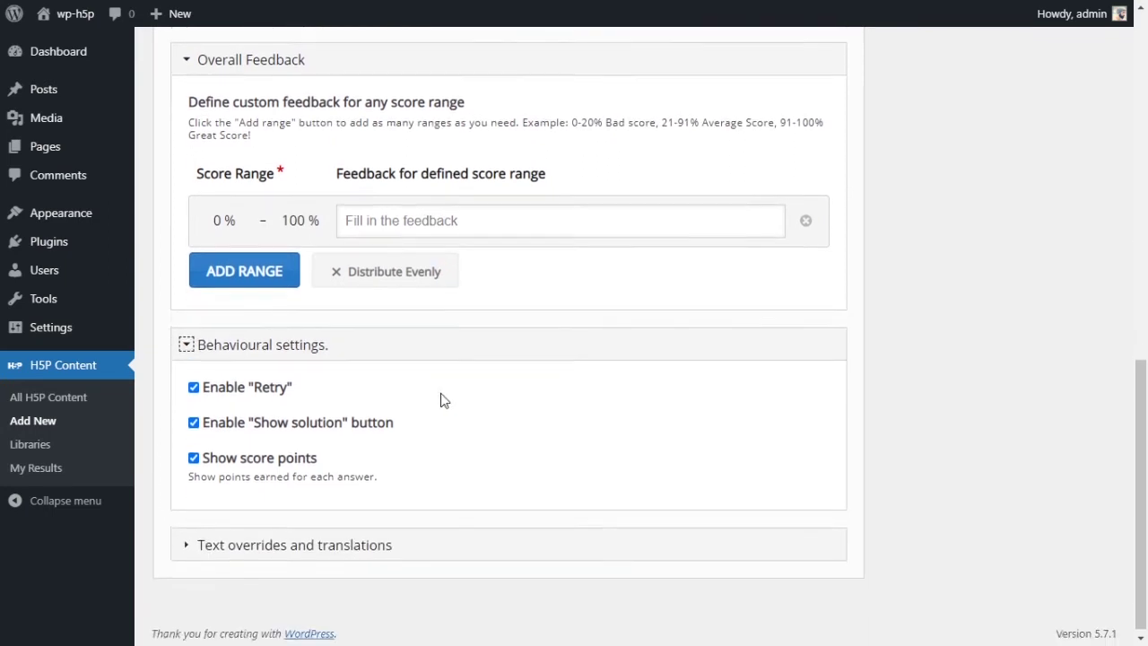
pyautogui.click(185, 540)
pyautogui.scroll(4, 618, 469)
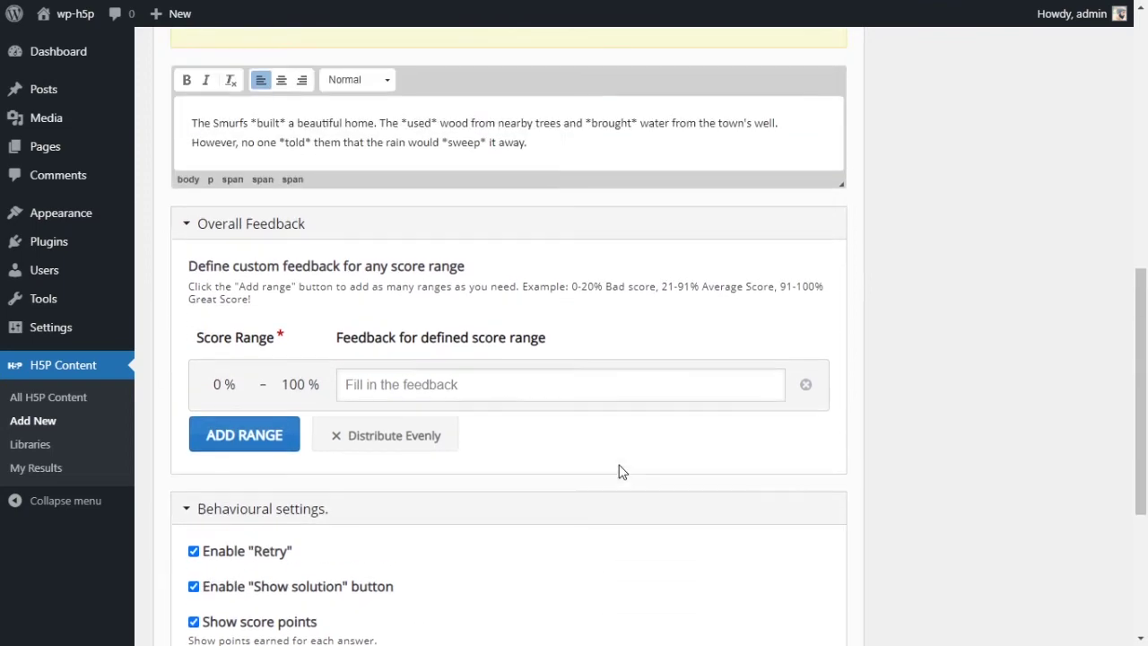
pyautogui.scroll(3, 623, 472)
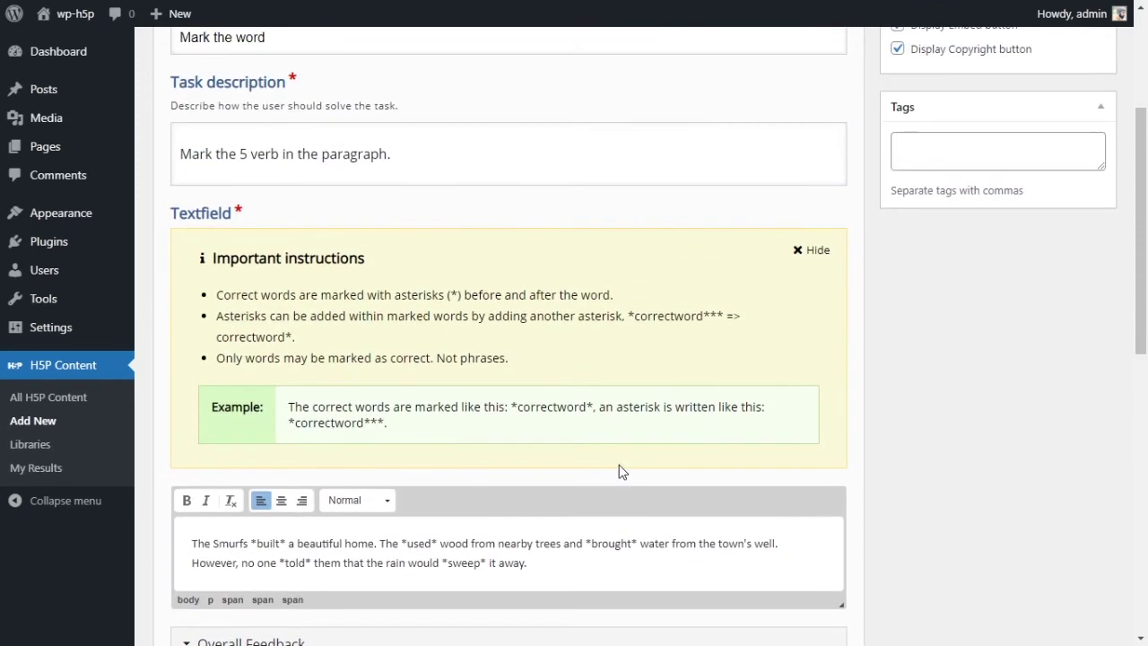
pyautogui.scroll(-2, 622, 472)
pyautogui.scroll(4, 844, 449)
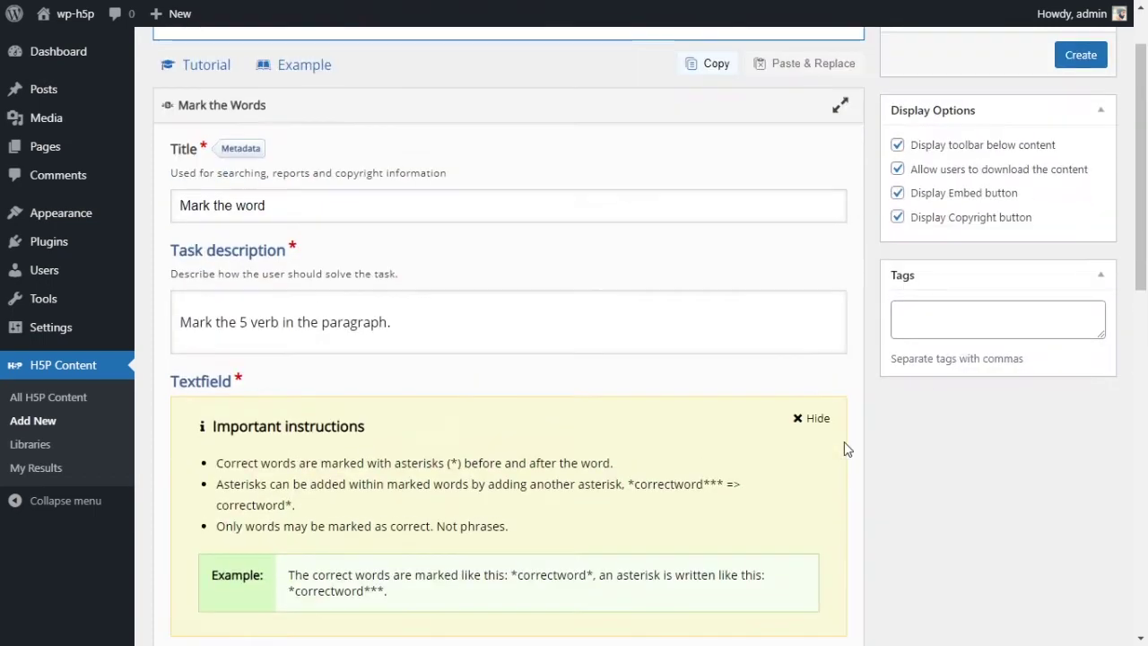
# Step: Turn off the display toolbar below the content and create the exercise
pyautogui.click(897, 146)
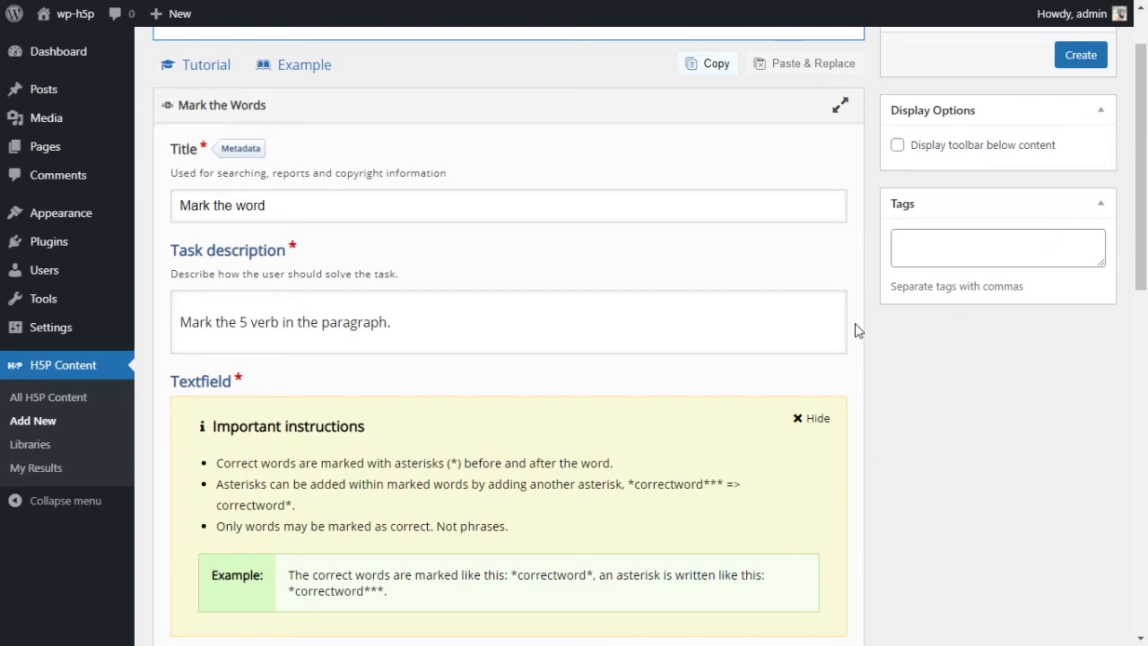
pyautogui.scroll(1, 991, 314)
pyautogui.scroll(1, 1049, 310)
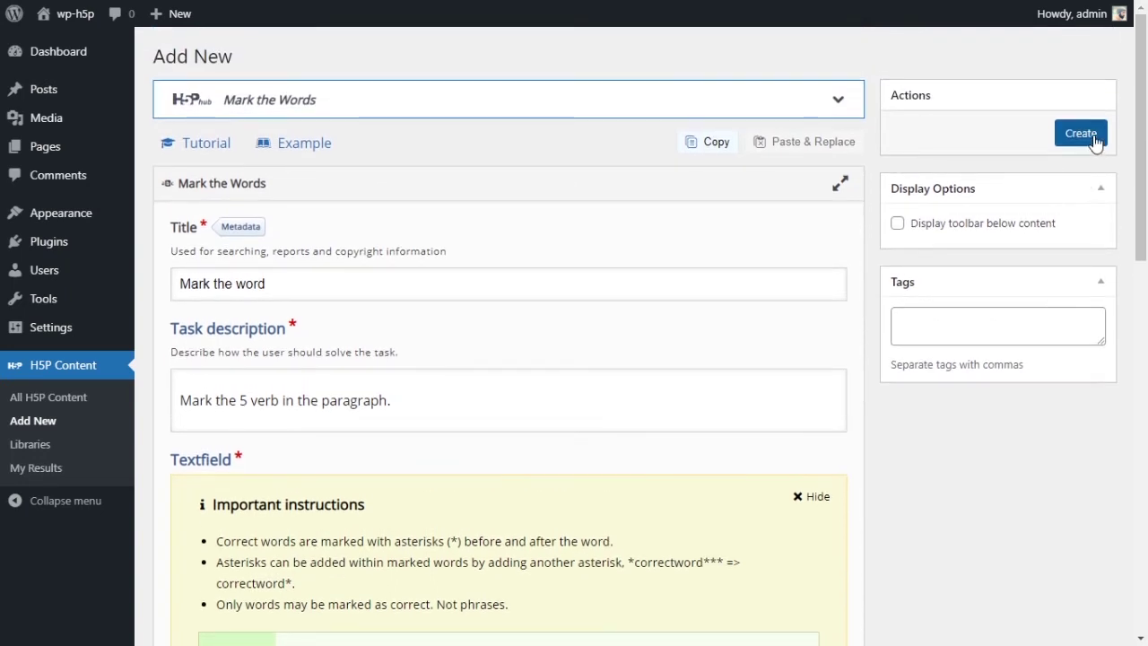
pyautogui.click(1095, 142)
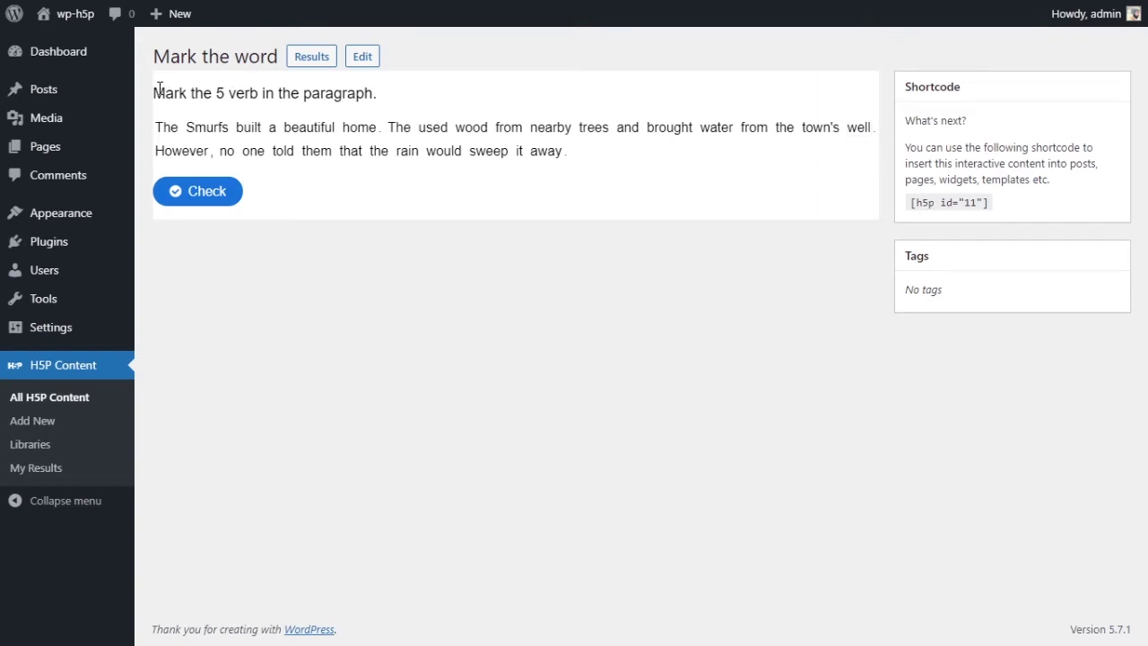
# Step: Test the created exercise by marking "built", "used", "brought", "told" and "sweep" and checking the answers
pyautogui.moveTo(154, 93); pyautogui.dragTo(377, 92)
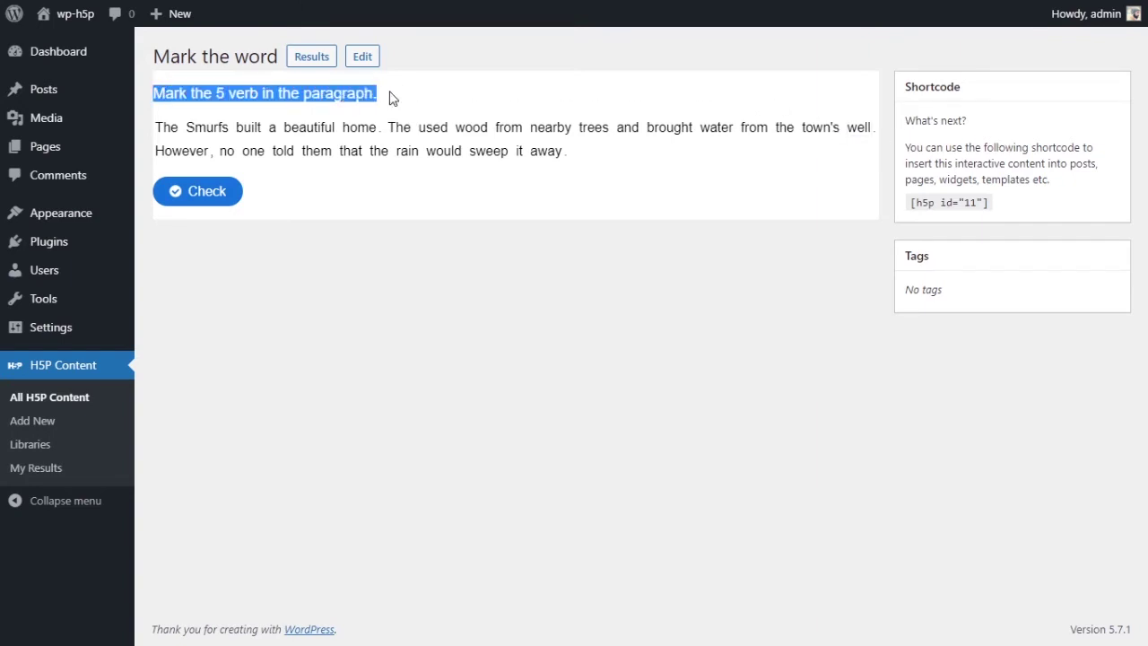
pyautogui.click(391, 98)
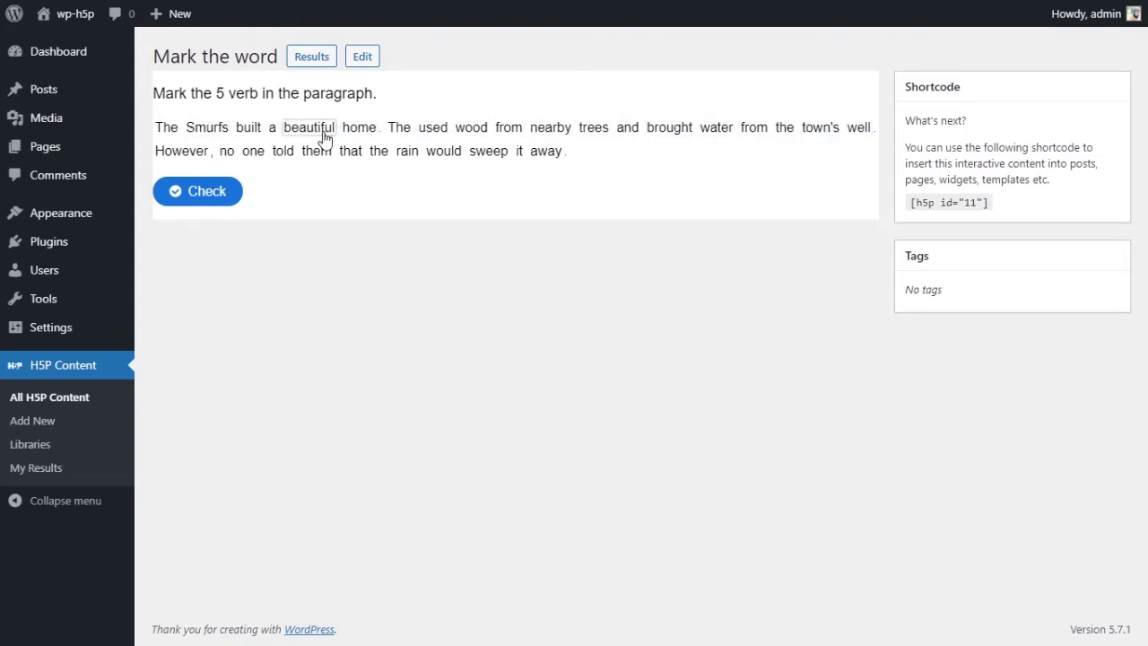
pyautogui.click(249, 129)
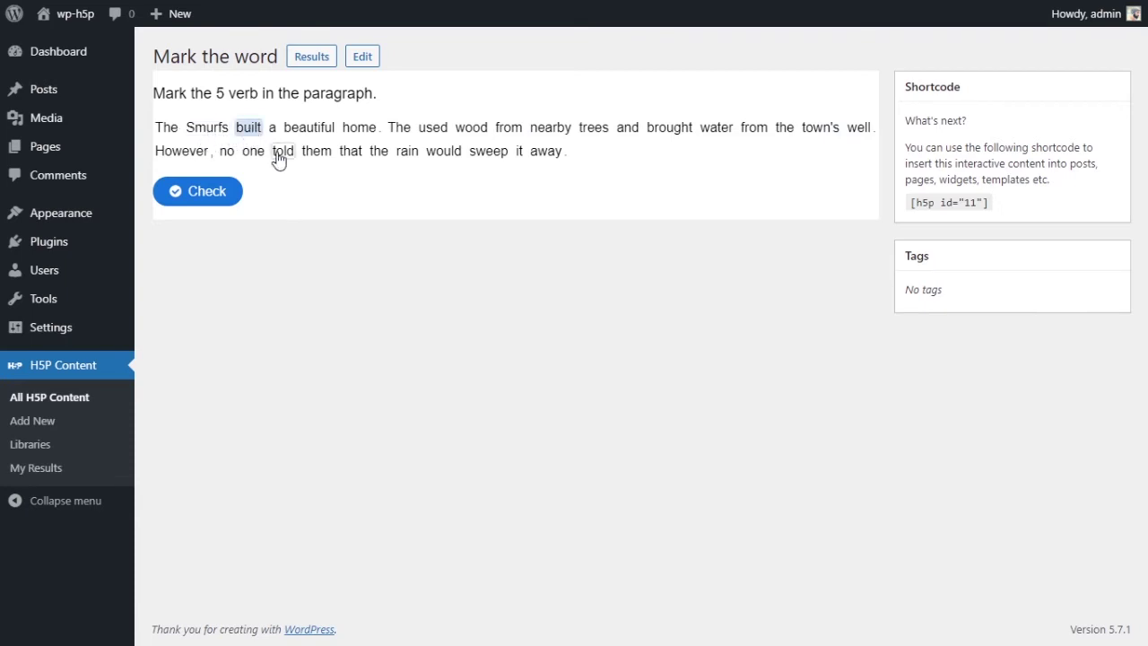
pyautogui.click(432, 131)
pyautogui.click(667, 134)
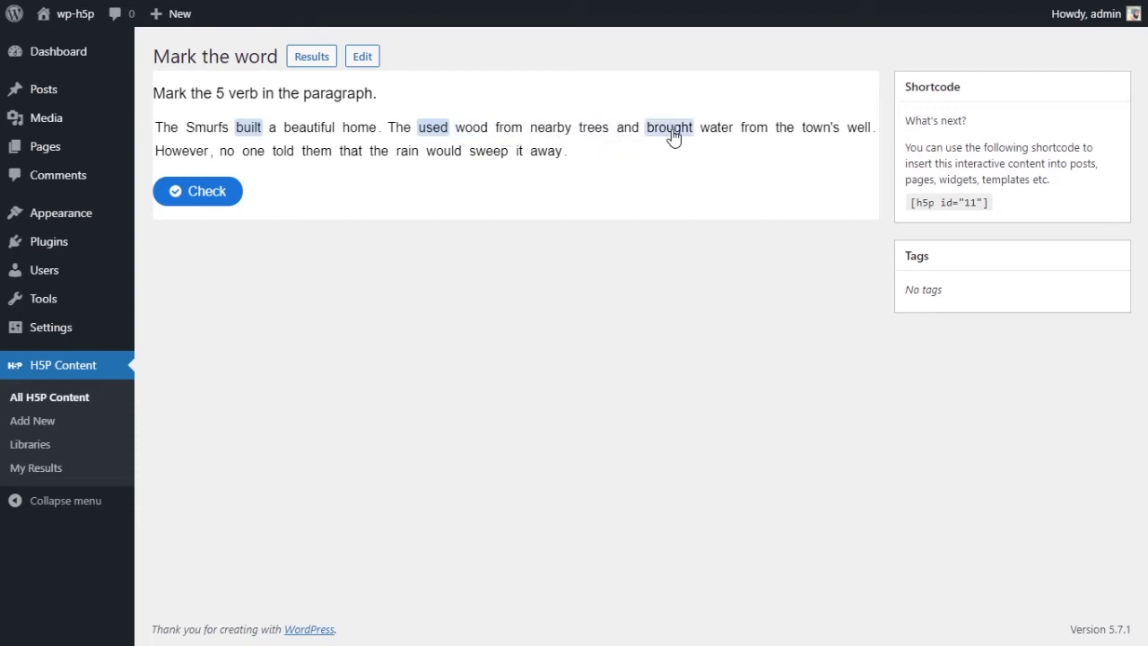
pyautogui.click(284, 154)
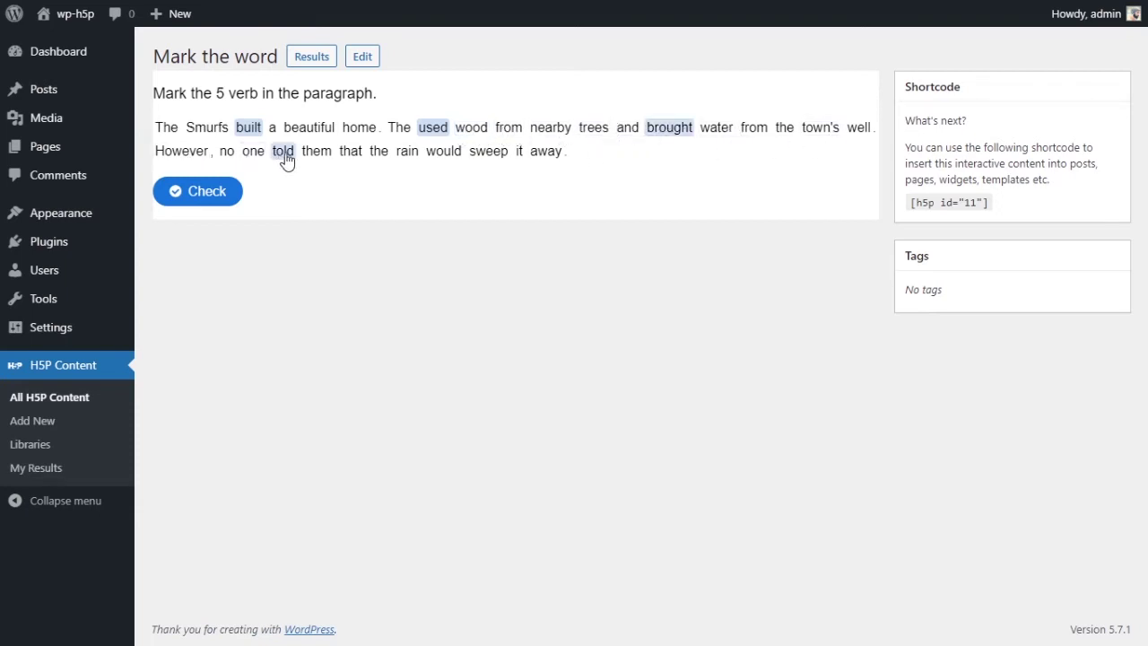
pyautogui.click(482, 154)
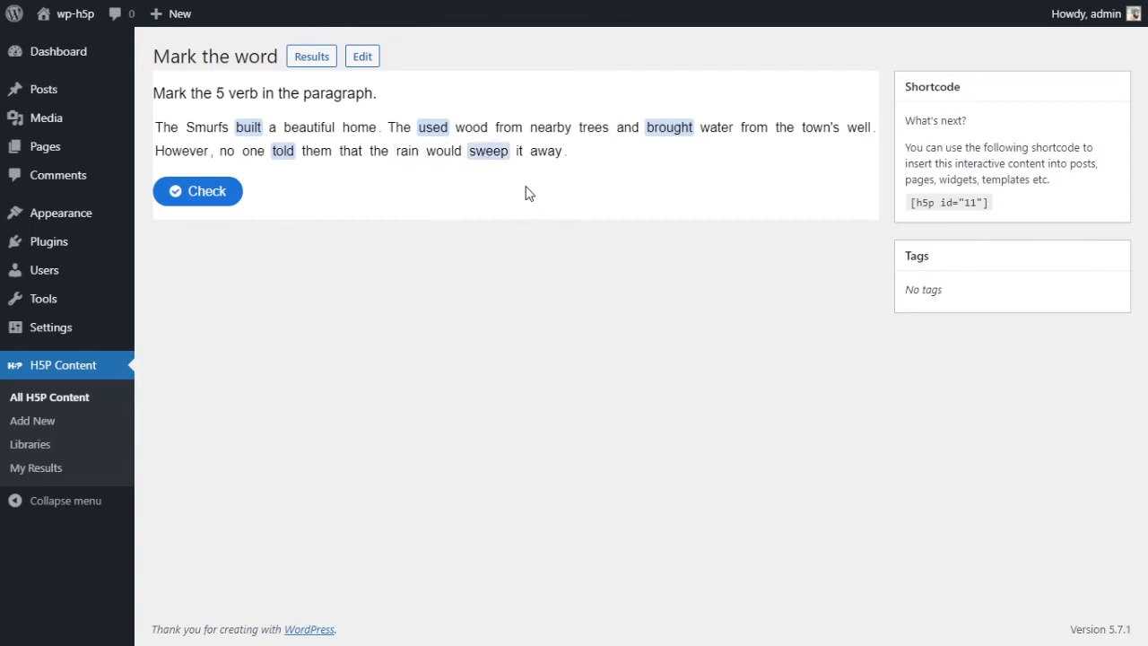
pyautogui.click(190, 192)
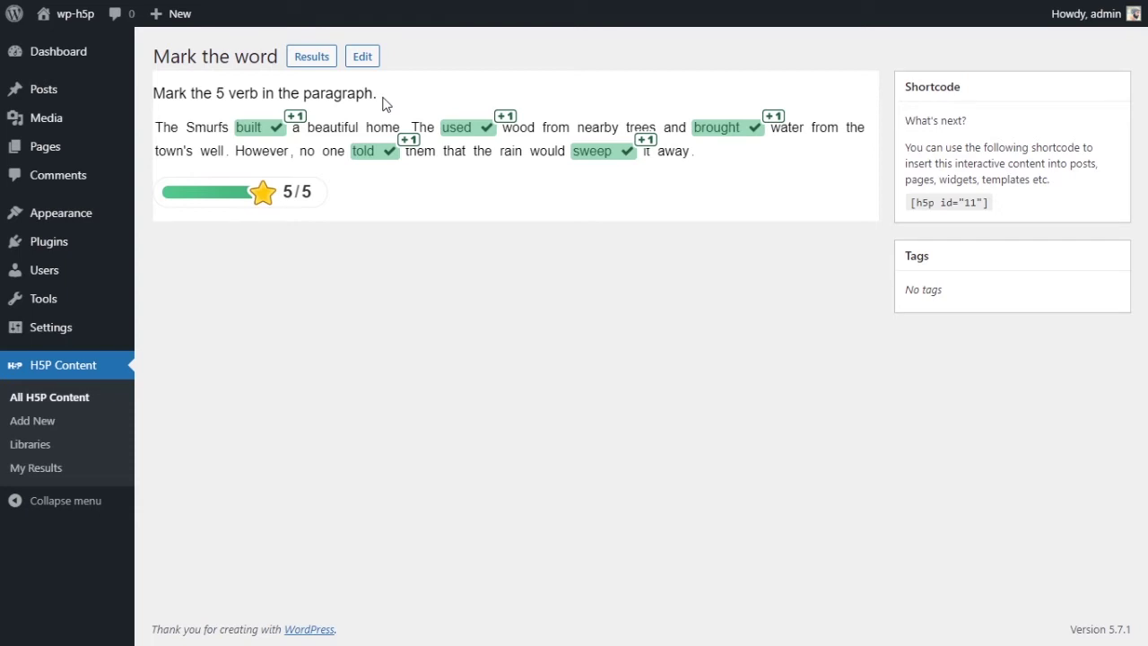
# Step: Reopen the exercise for editing and add two extra asterisks after "built" so it reads "*built***"
pyautogui.click(361, 59)
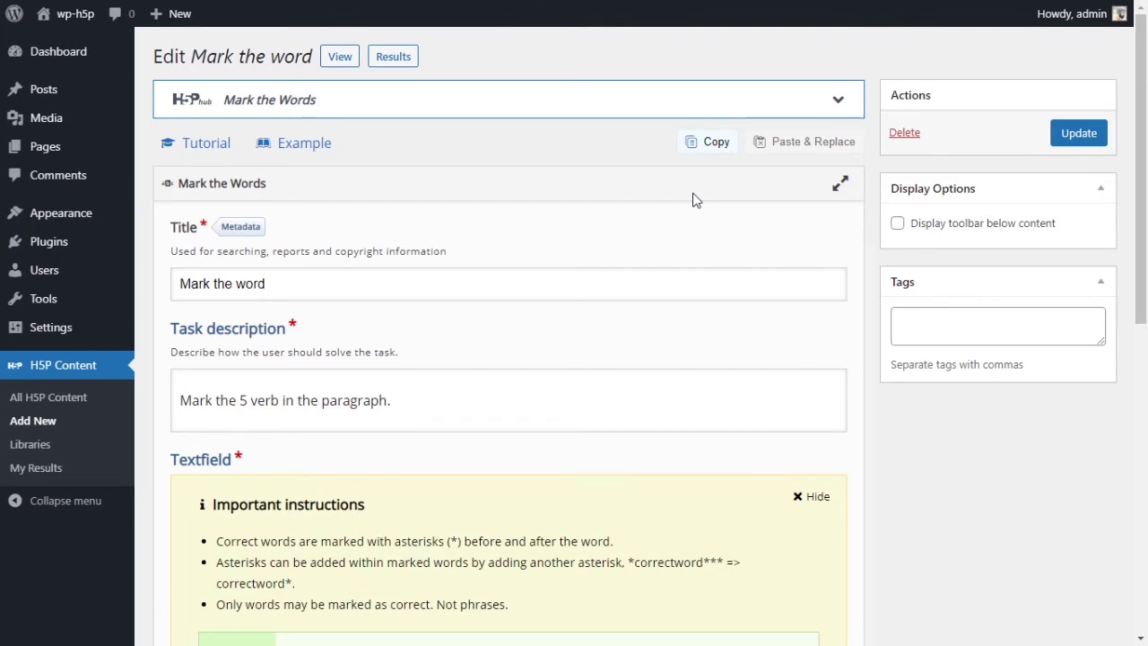
pyautogui.scroll(-5, 692, 200)
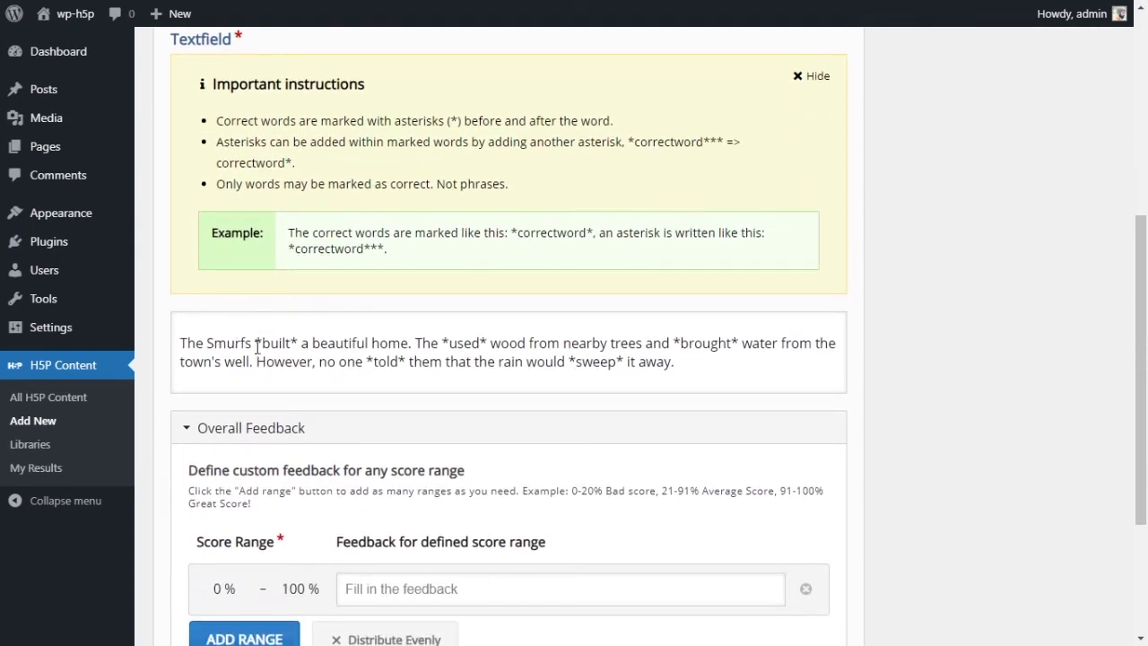
pyautogui.click(290, 343)
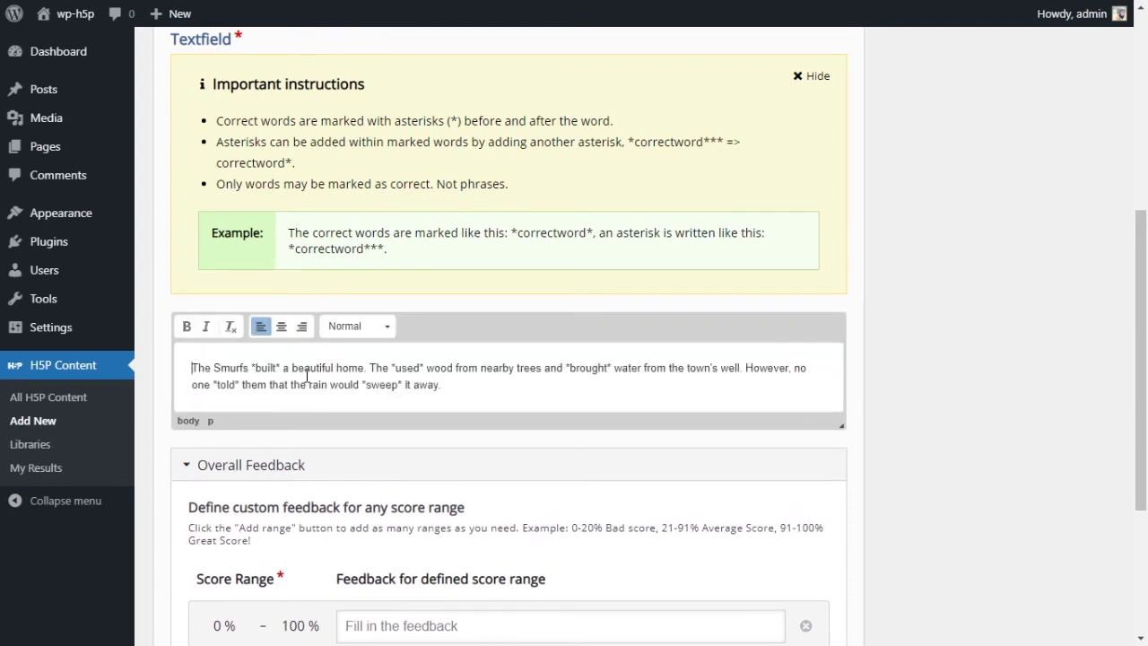
pyautogui.click(278, 368)
pyautogui.write('**')
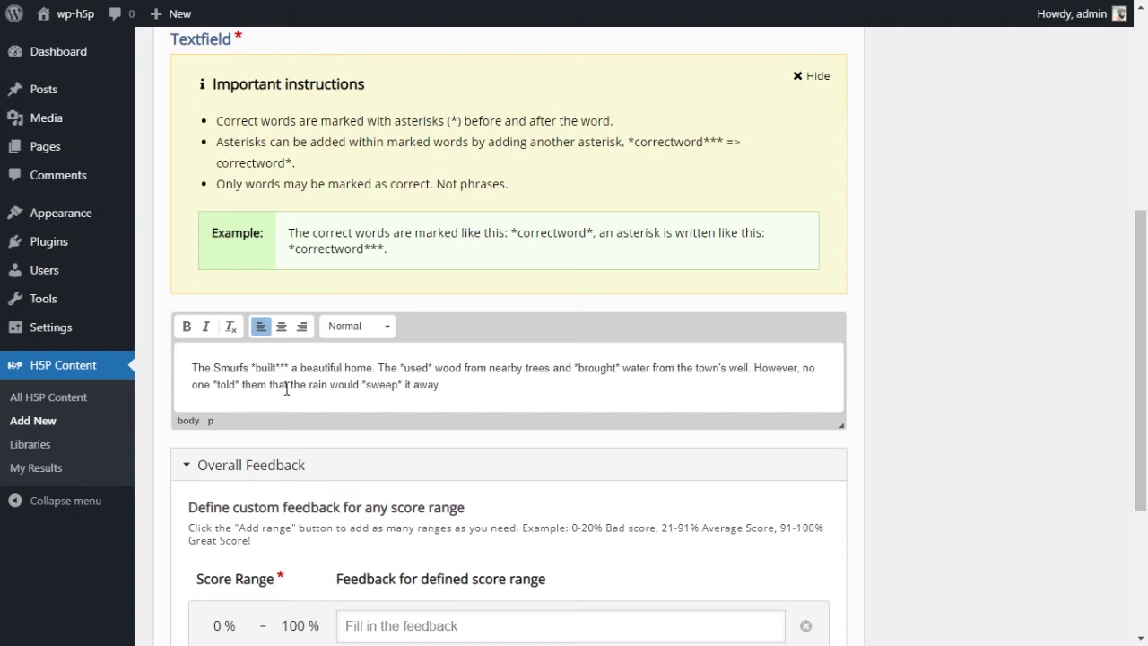
pyautogui.press('BackSpace')
pyautogui.press('BackSpace')
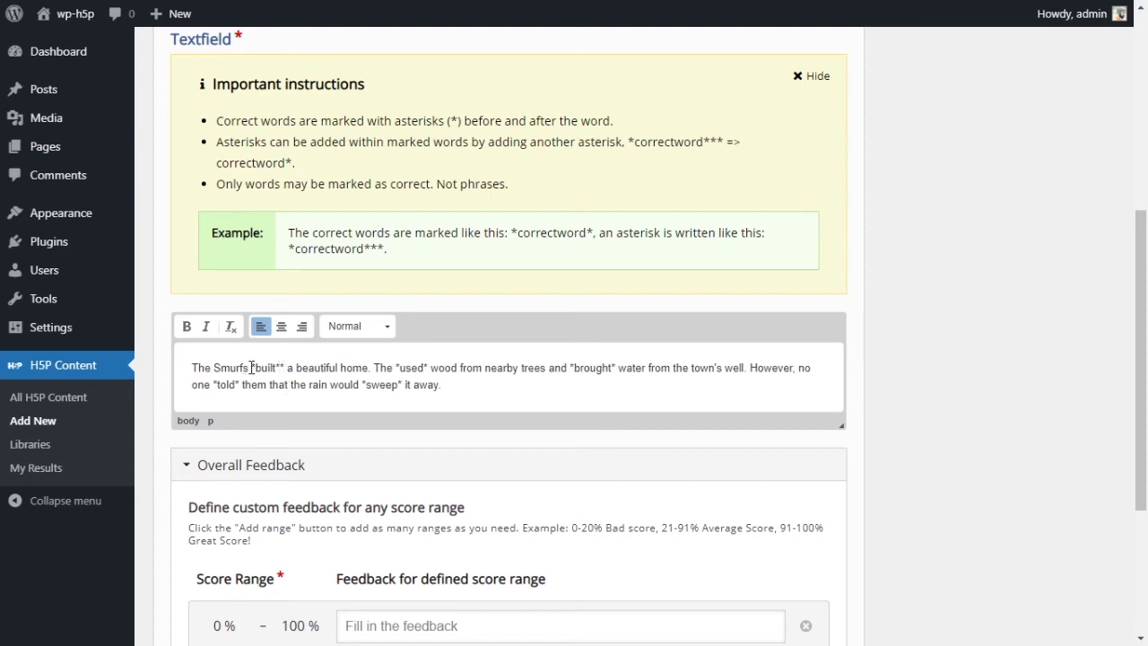
pyautogui.moveTo(249, 368); pyautogui.dragTo(287, 367)
pyautogui.click(251, 371)
pyautogui.moveTo(255, 368); pyautogui.dragTo(269, 368)
pyautogui.press('BackSpace')
pyautogui.write('**')
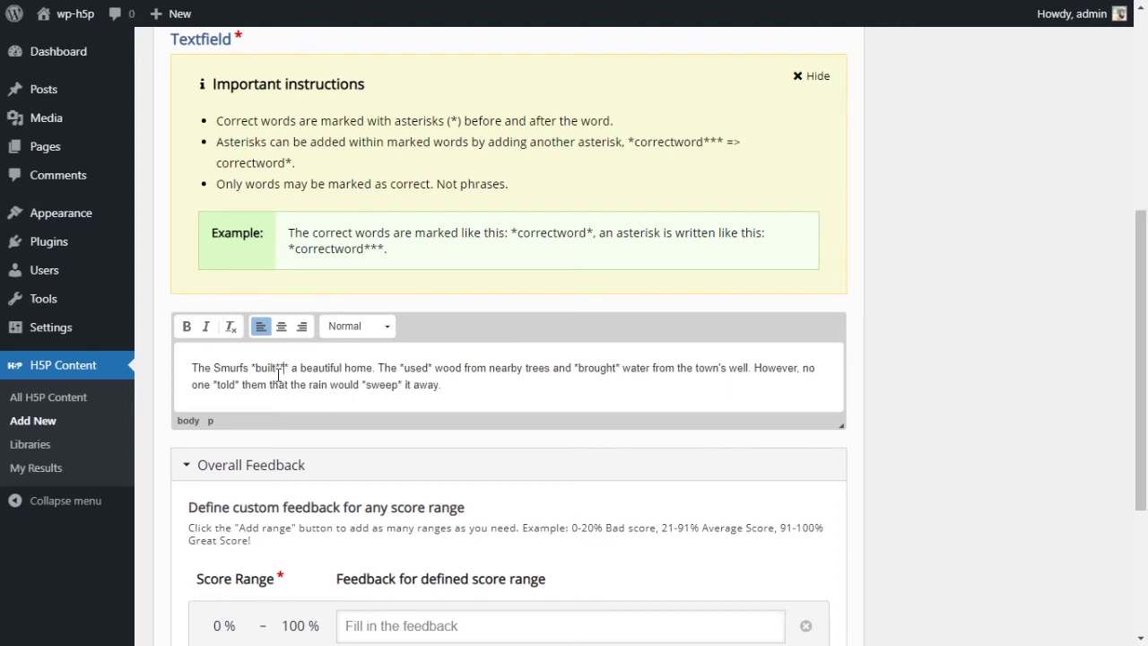
# Step: Add a single asterisk after "nearby" in the paragraph and save the updated exercise
pyautogui.moveTo(286, 368); pyautogui.dragTo(276, 368)
pyautogui.click(524, 368)
pyautogui.write('*')
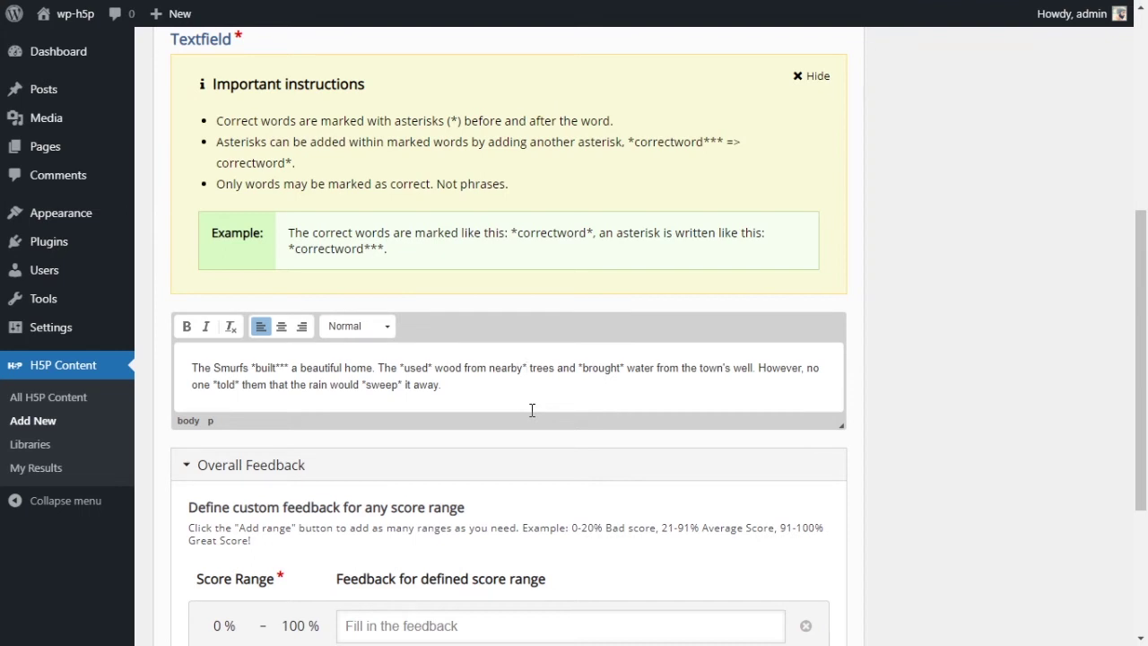
pyautogui.scroll(4, 996, 266)
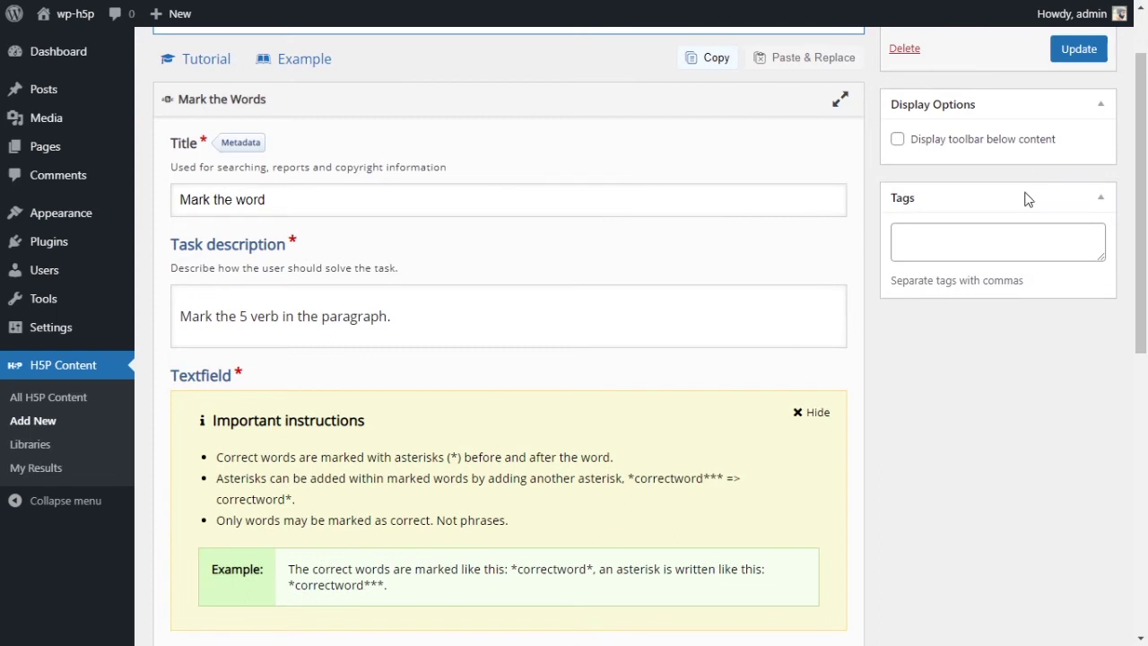
pyautogui.click(1078, 61)
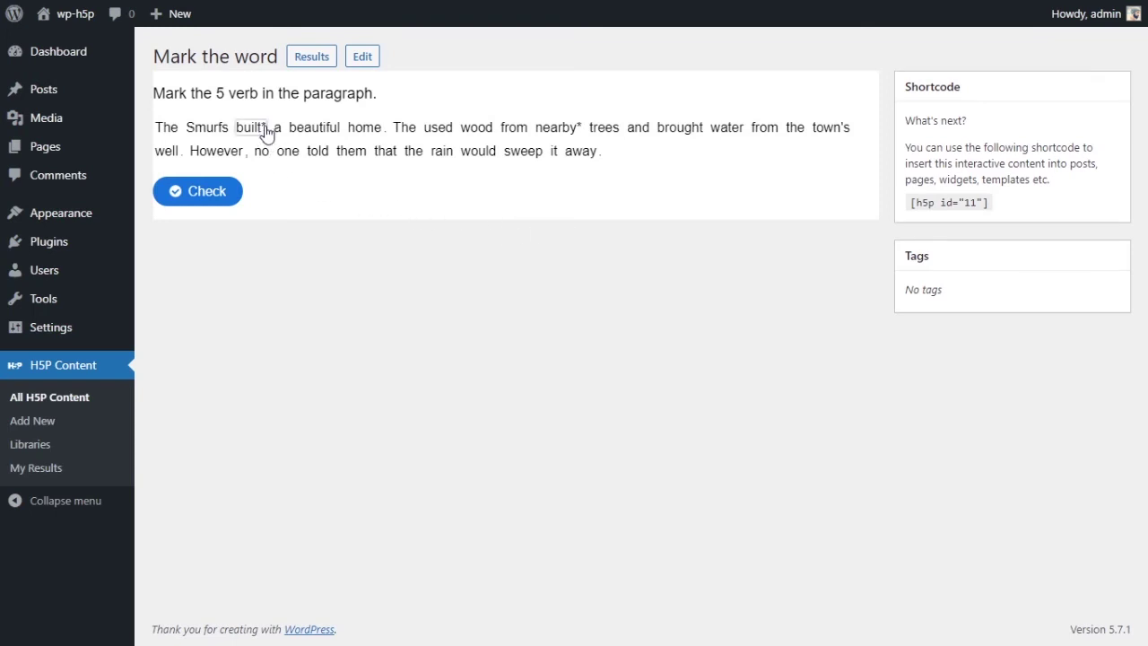
# Step: Test the updated exercise by marking "built*", "used", "brought", "told" and "sweep" and checking the answers
pyautogui.click(255, 130)
pyautogui.click(441, 131)
pyautogui.click(679, 132)
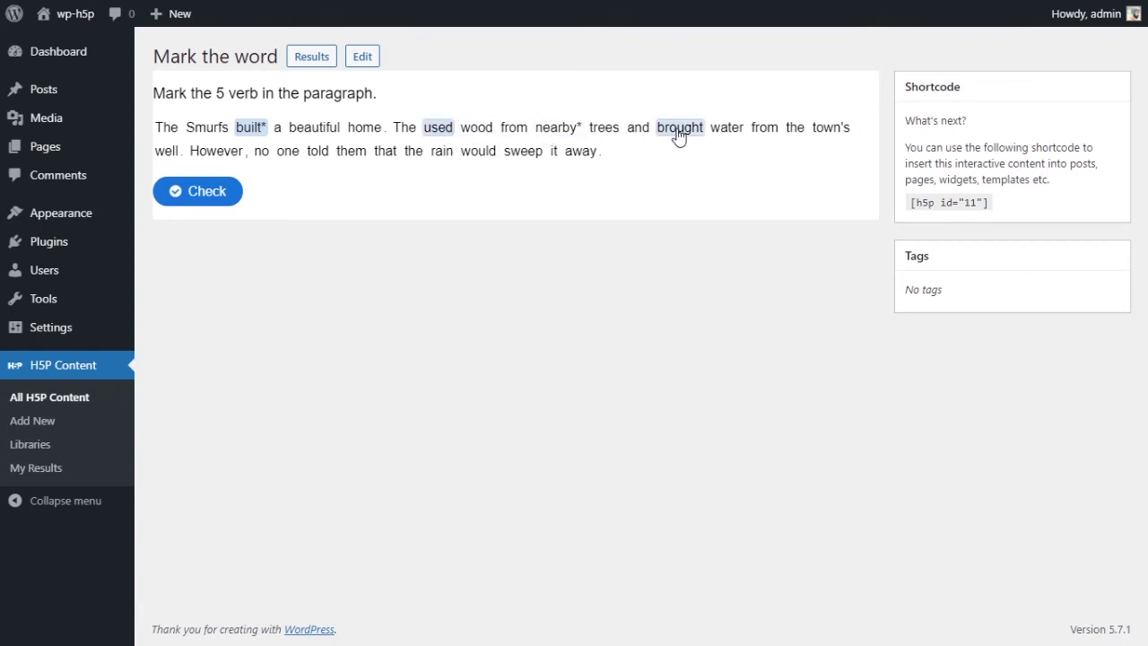
pyautogui.click(321, 153)
pyautogui.click(524, 152)
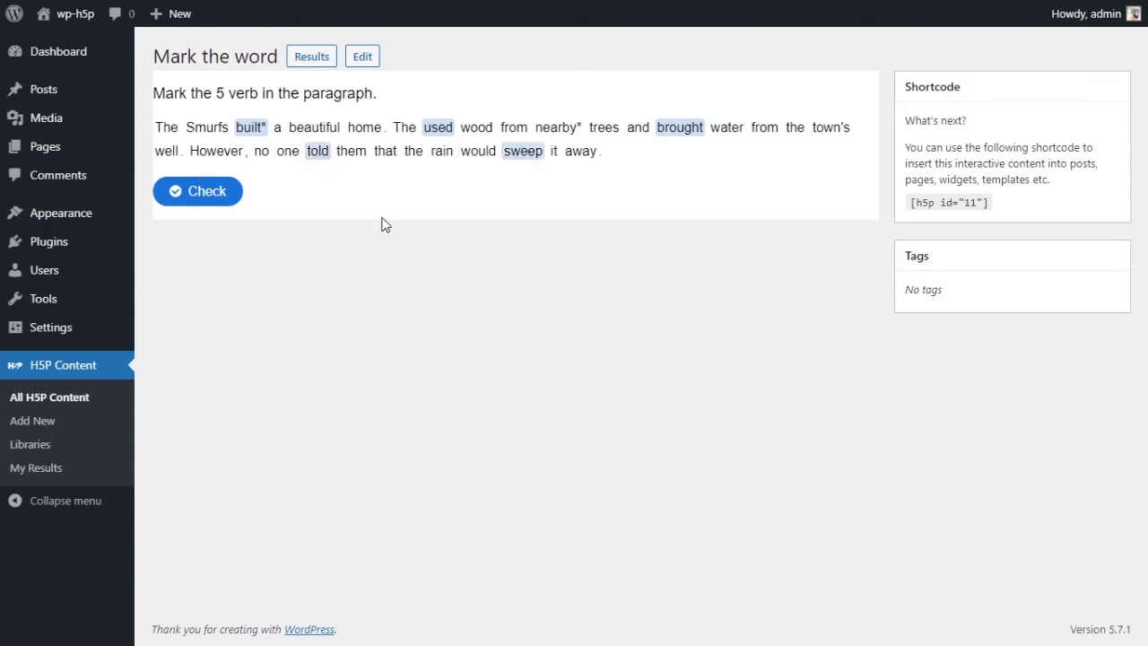
pyautogui.click(218, 193)
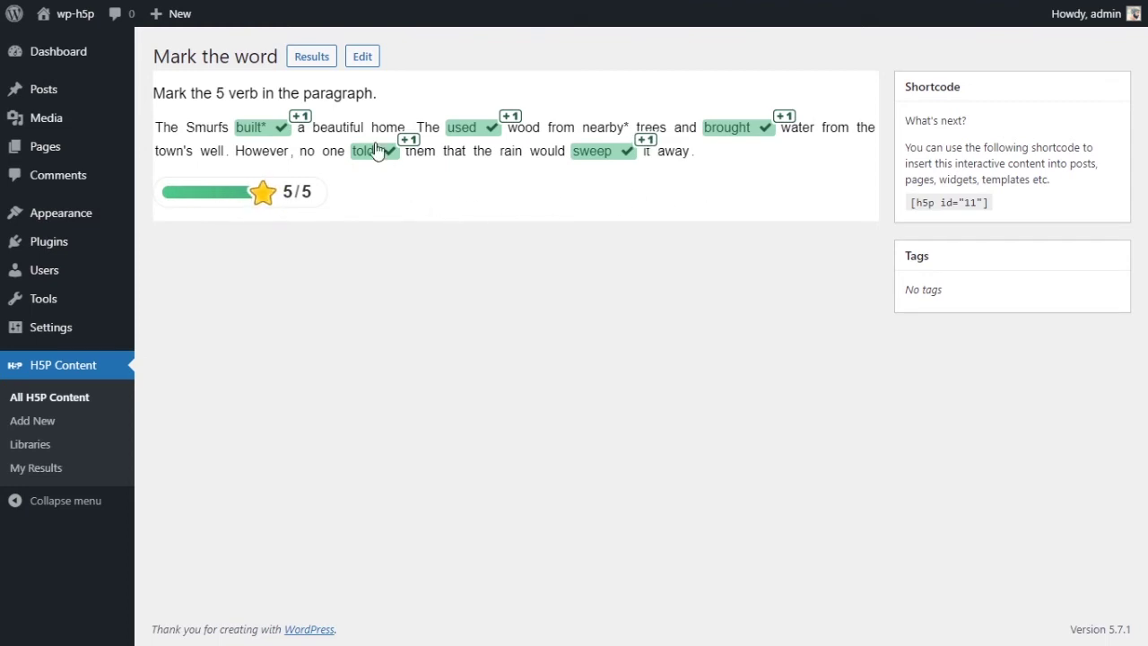
# Step: Reopen the exercise for editing and remove the two extra asterisks after "built" so it reads "*built*"
pyautogui.click(364, 58)
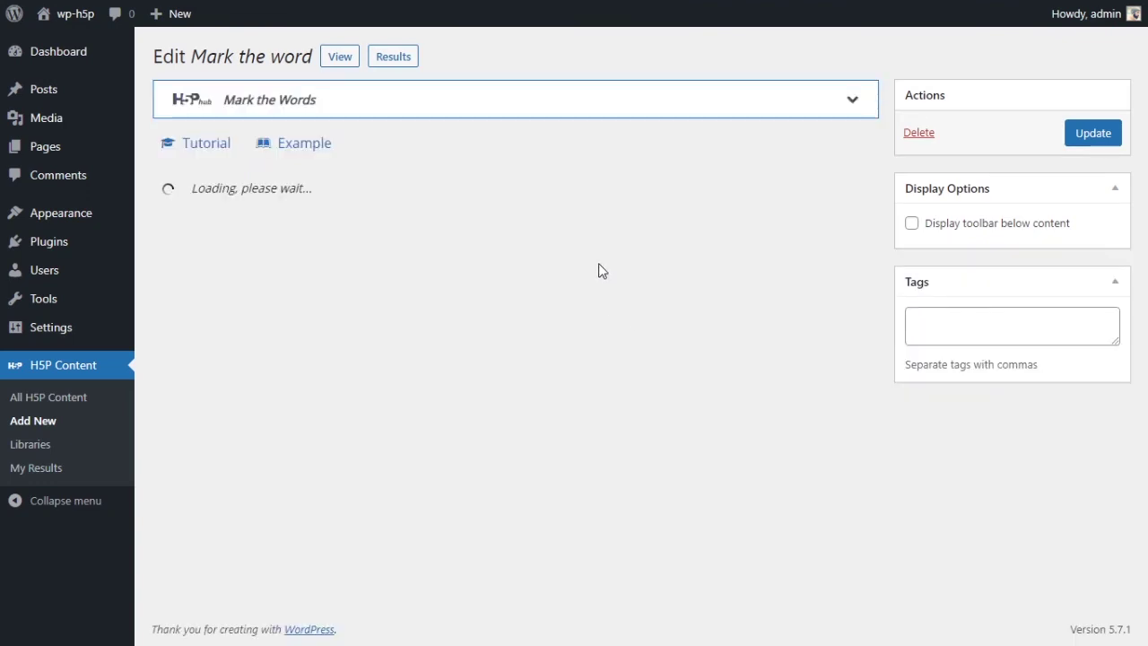
pyautogui.scroll(-4, 668, 301)
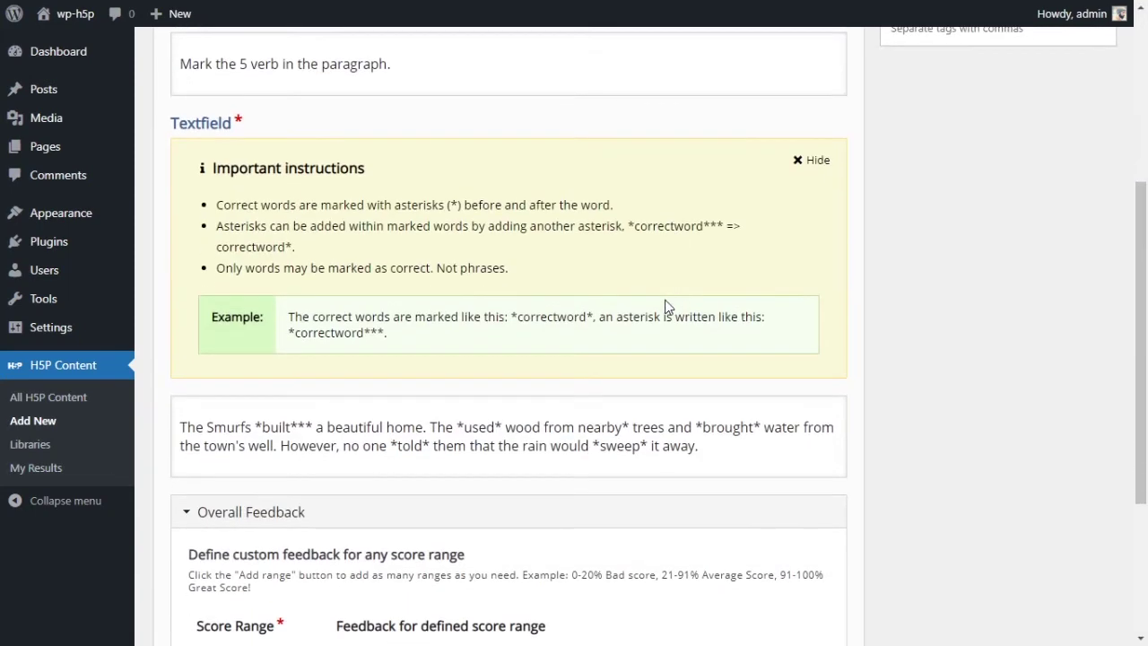
pyautogui.click(319, 439)
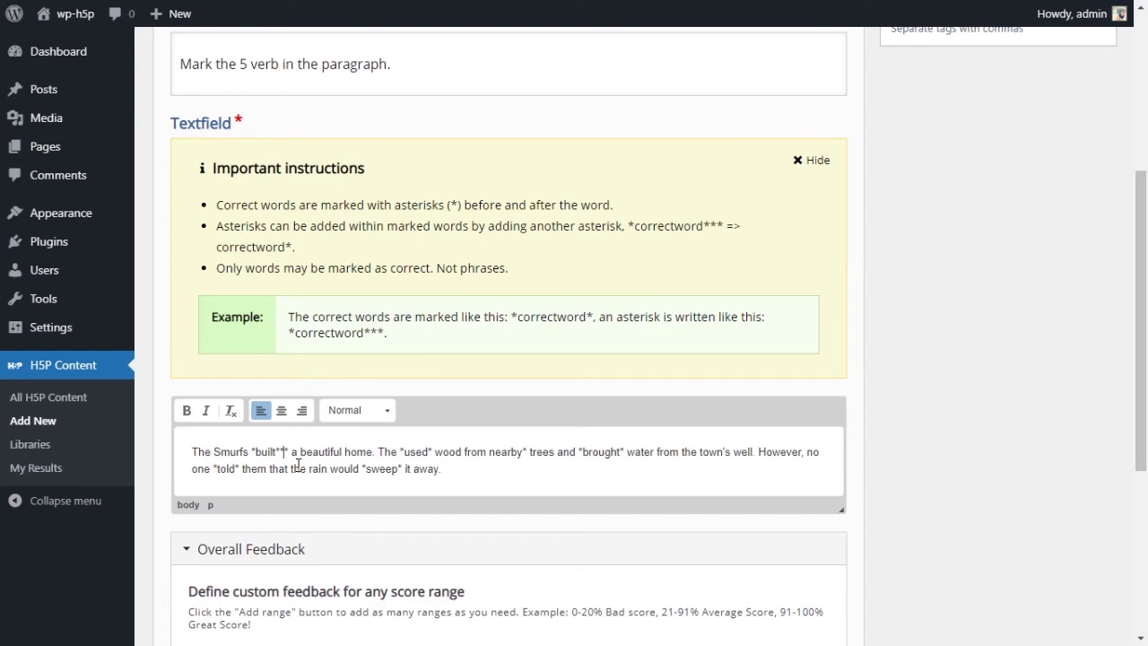
pyautogui.press('BackSpace')
# Step: Remove the asterisk after "nearby" in the paragraph and save the updated exercise
pyautogui.click(518, 453)
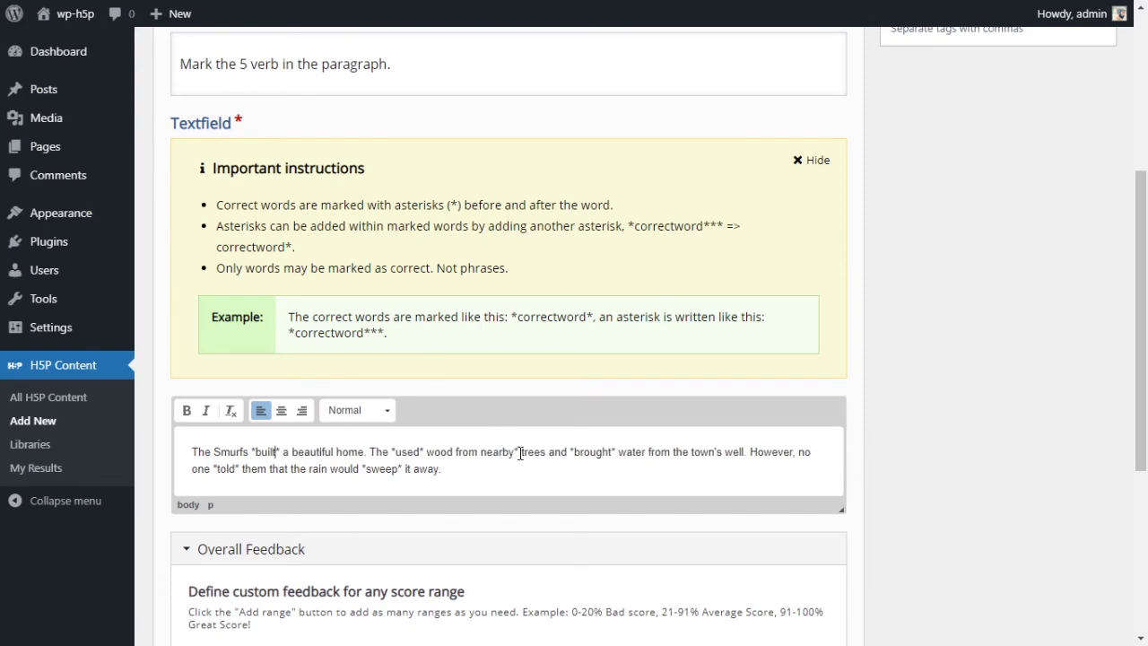
pyautogui.press('BackSpace')
pyautogui.scroll(1, 995, 359)
pyautogui.scroll(4, 1001, 344)
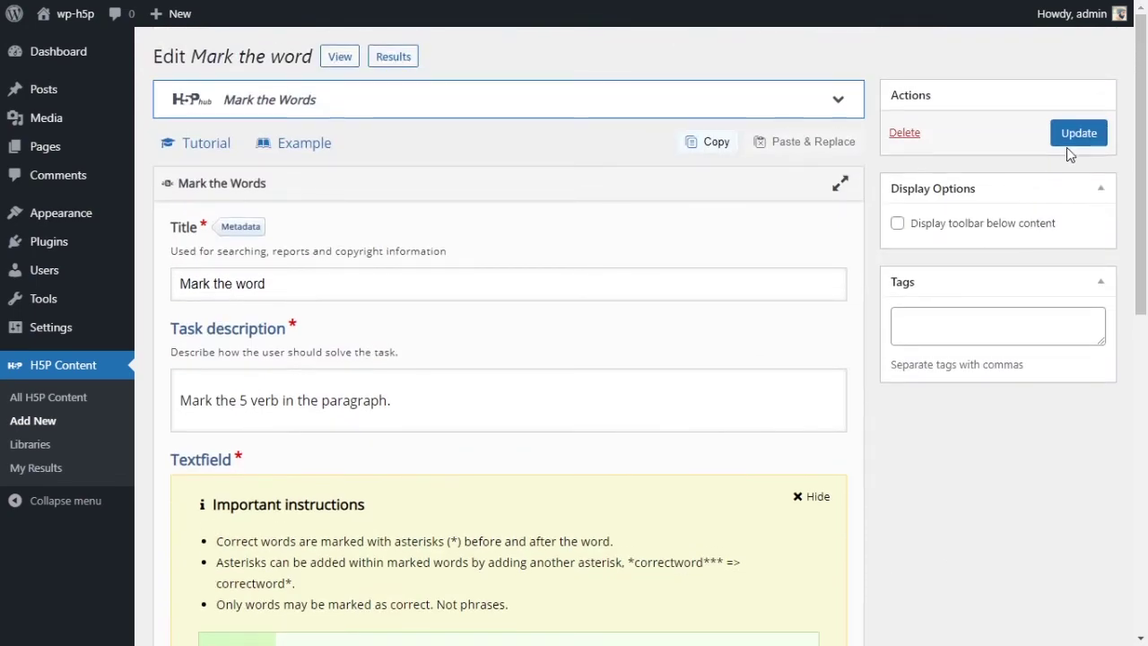
pyautogui.click(1067, 144)
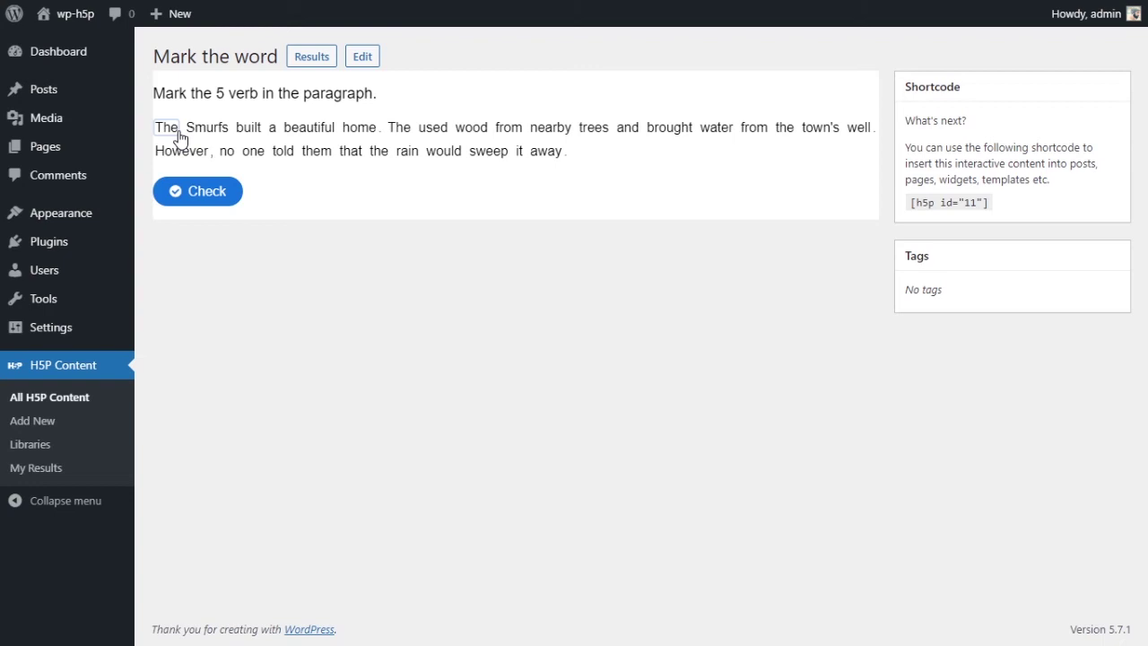
# Step: Test the penalty scoring by marking every word in the paragraph and checking the answers
pyautogui.click(165, 130)
pyautogui.click(201, 132)
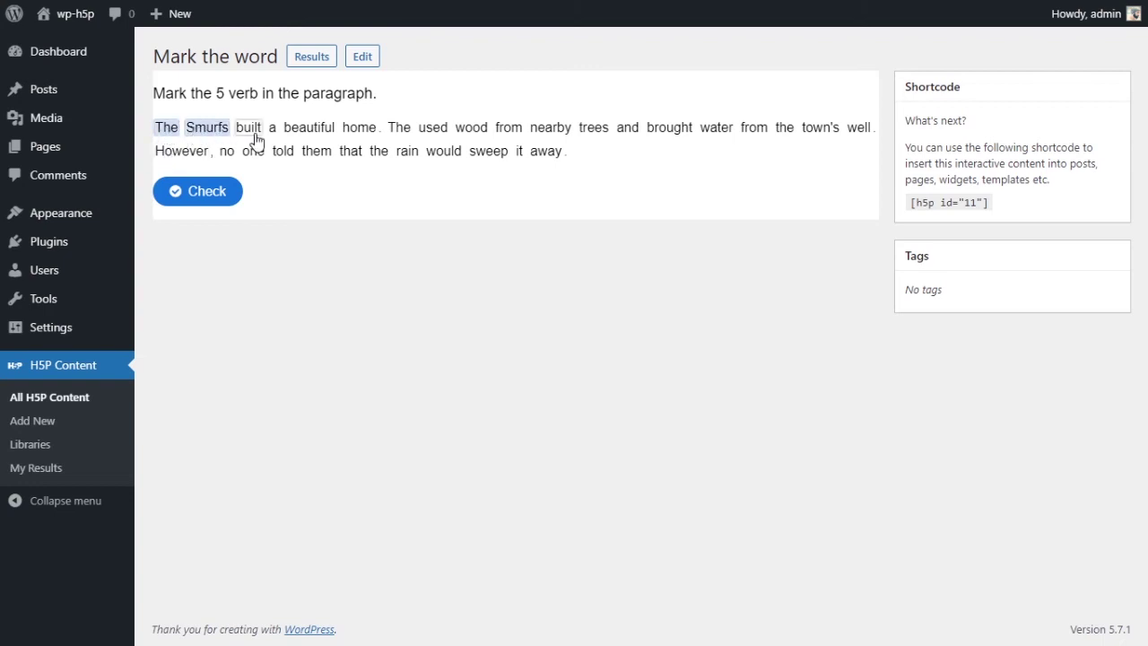
pyautogui.click(249, 131)
pyautogui.click(308, 129)
pyautogui.click(272, 130)
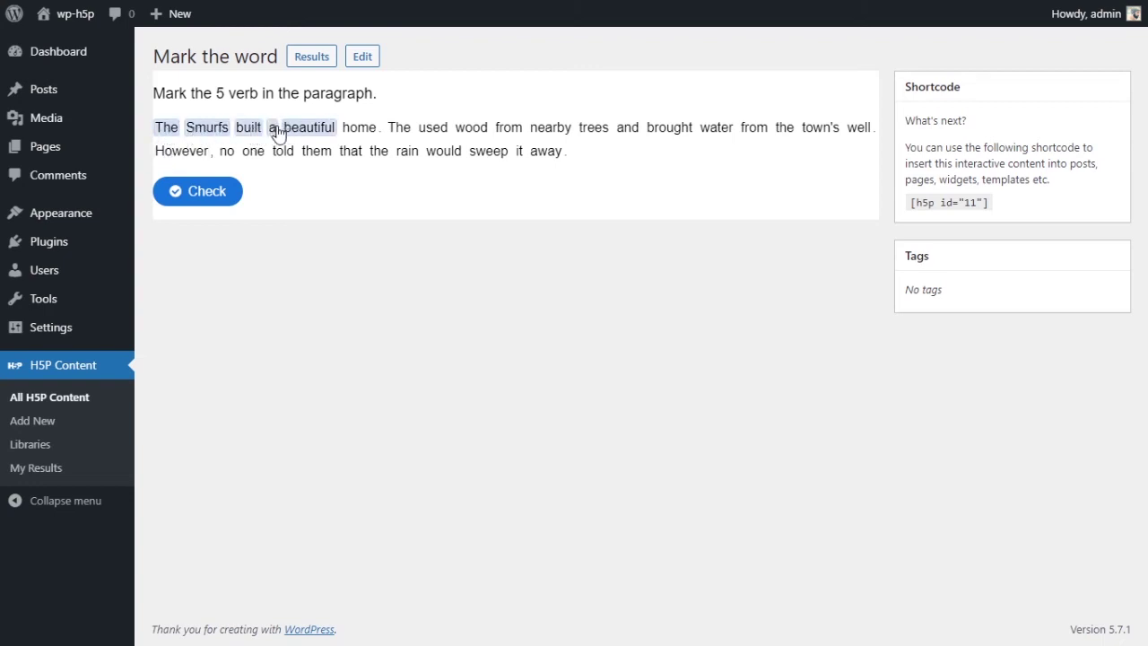
pyautogui.click(359, 129)
pyautogui.click(399, 129)
pyautogui.click(434, 129)
pyautogui.click(471, 130)
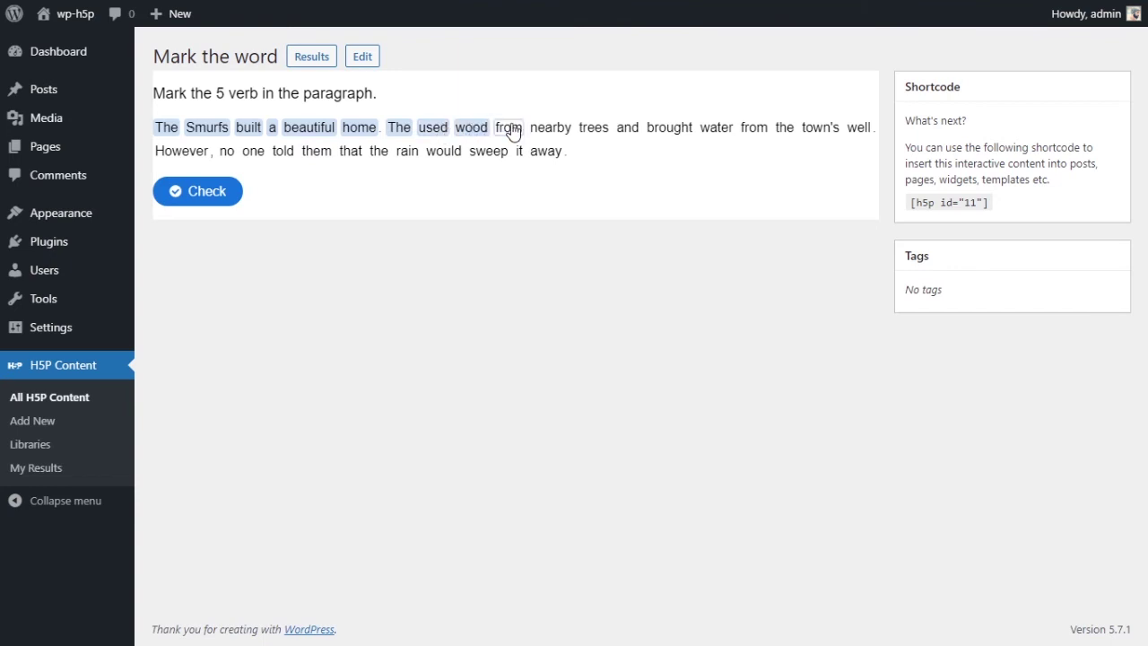
pyautogui.click(508, 129)
pyautogui.click(550, 129)
pyautogui.click(593, 130)
pyautogui.click(627, 129)
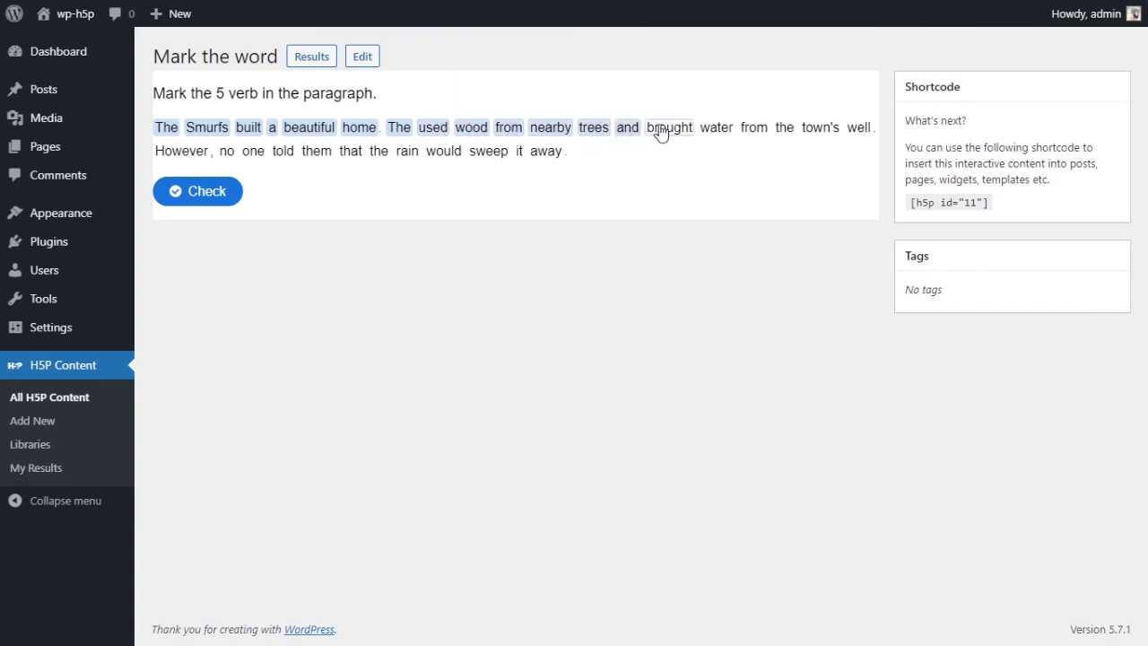
pyautogui.click(668, 130)
pyautogui.click(717, 129)
pyautogui.click(754, 129)
pyautogui.click(785, 129)
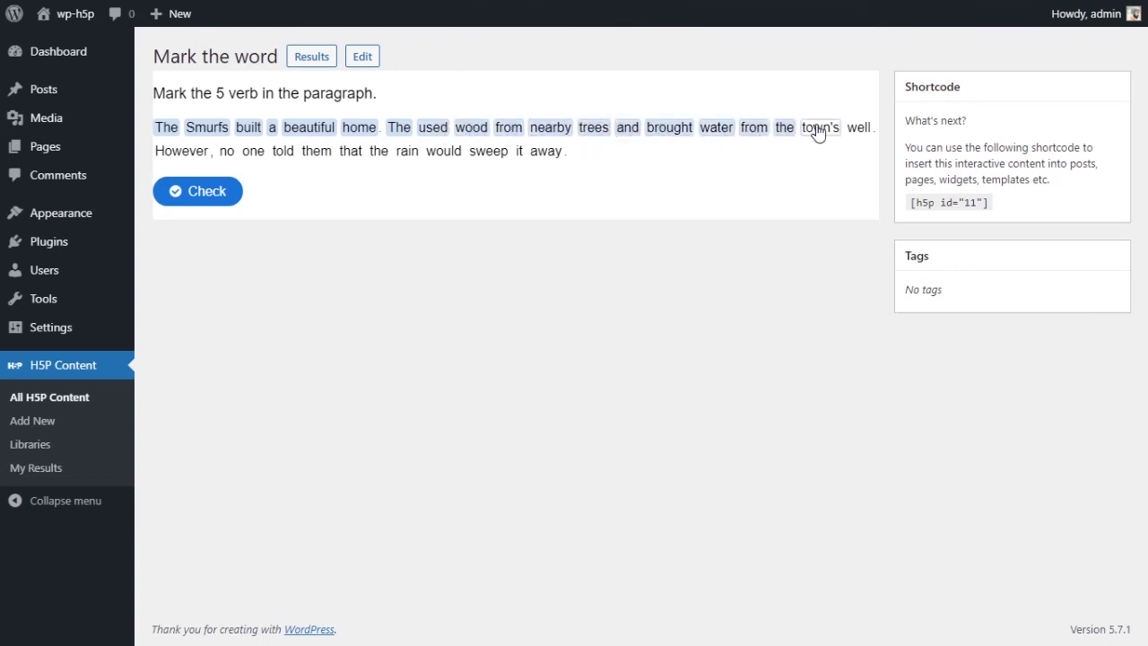
pyautogui.click(818, 131)
pyautogui.click(856, 129)
pyautogui.click(183, 152)
pyautogui.click(228, 154)
pyautogui.click(251, 154)
pyautogui.click(284, 154)
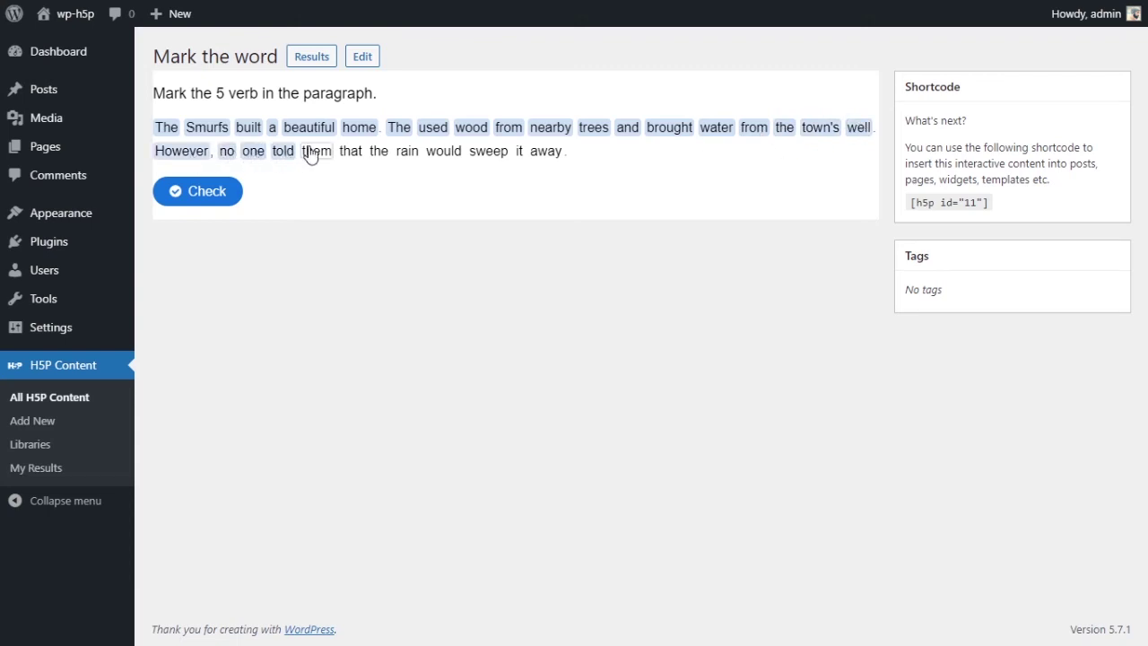
pyautogui.click(314, 153)
pyautogui.click(352, 154)
pyautogui.click(378, 154)
pyautogui.click(408, 155)
pyautogui.click(443, 154)
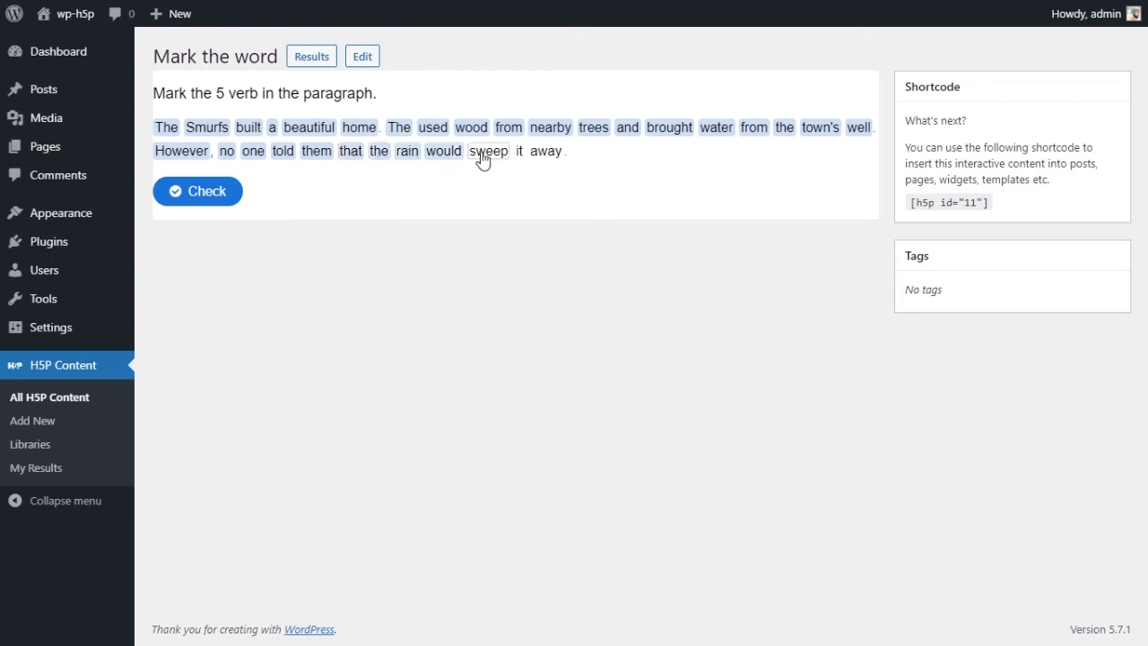
pyautogui.click(484, 154)
pyautogui.click(518, 155)
pyautogui.click(546, 152)
pyautogui.click(203, 197)
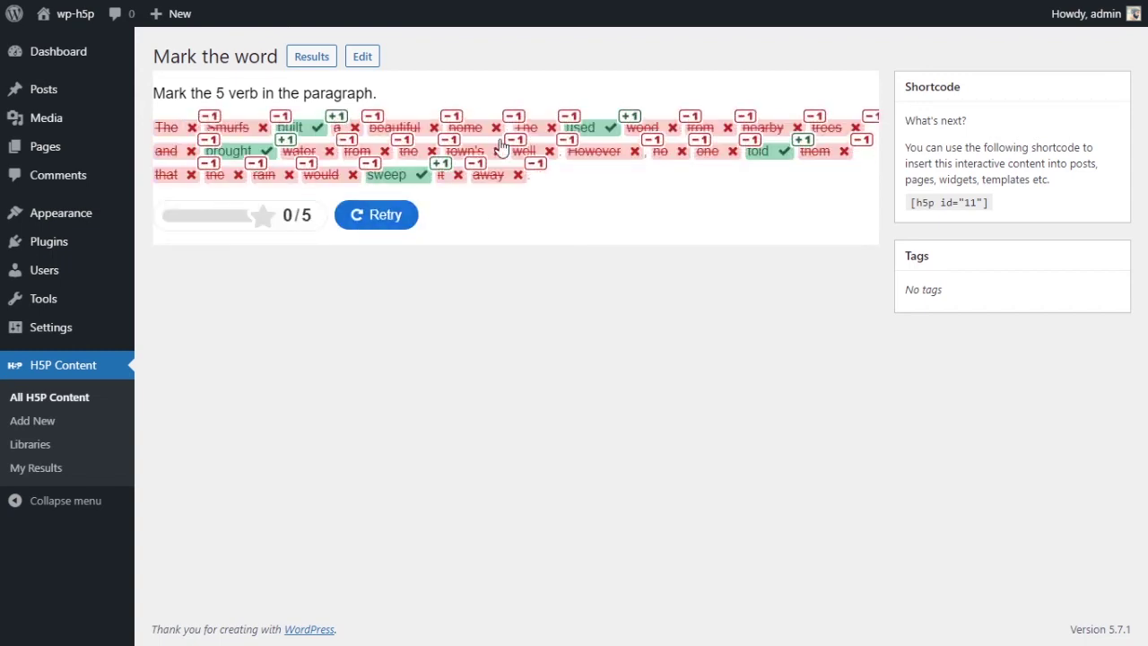
# Step: Retry the exercise by marking "built", "used", "brought", "told" and the wrong word "would", and check the answers
pyautogui.click(400, 218)
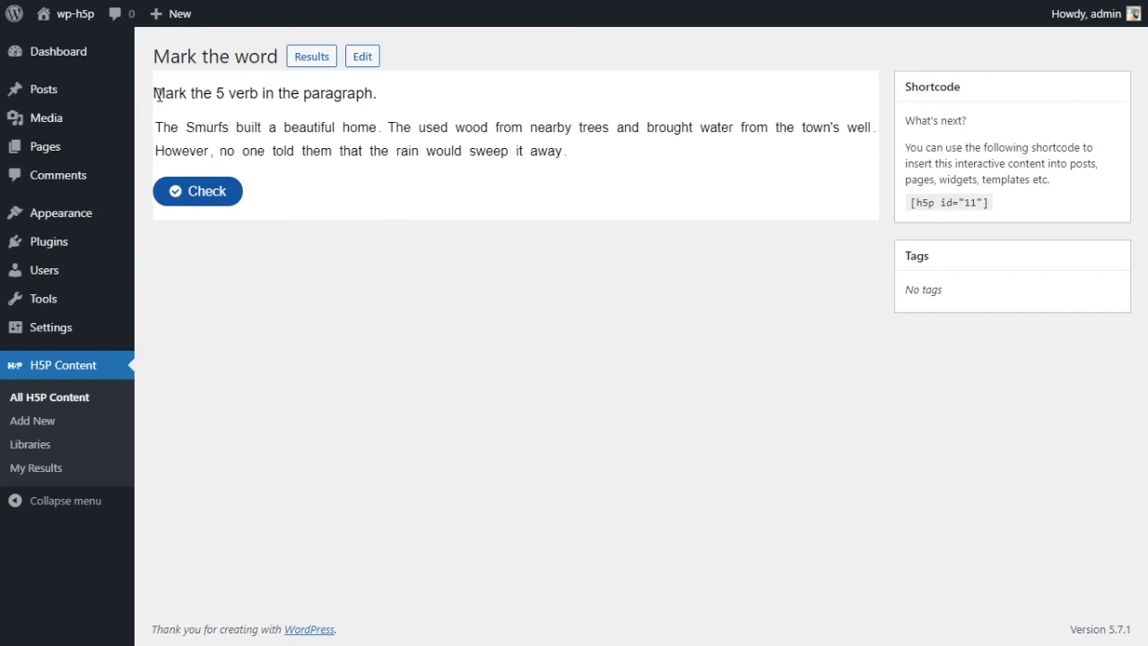
pyautogui.moveTo(155, 93); pyautogui.dragTo(391, 104)
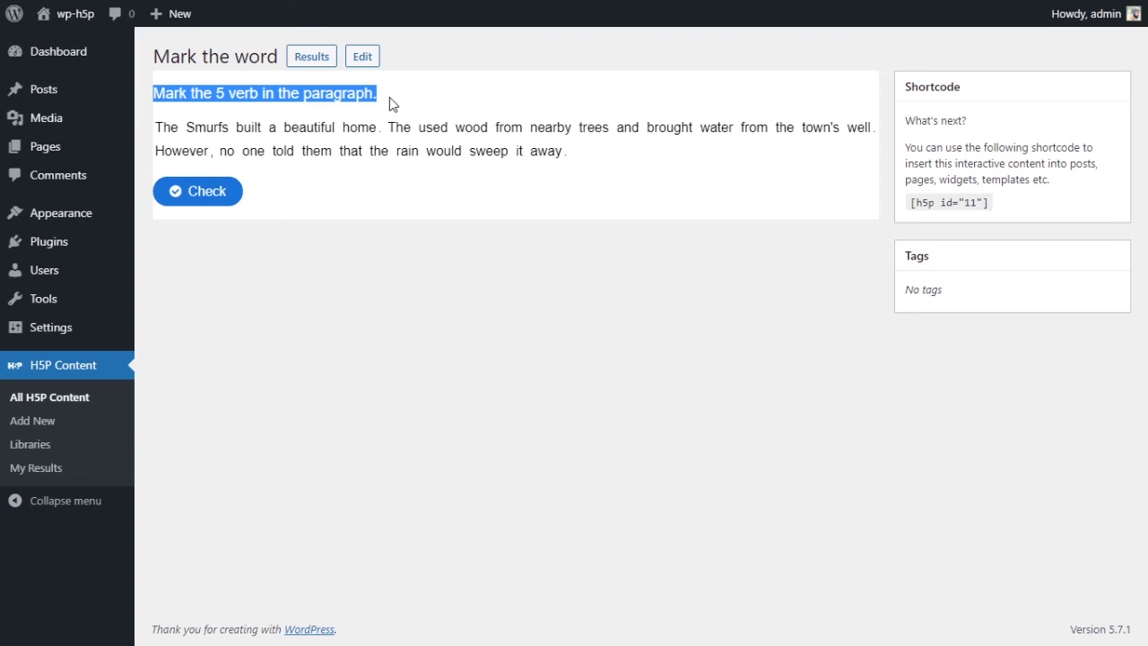
pyautogui.click(258, 131)
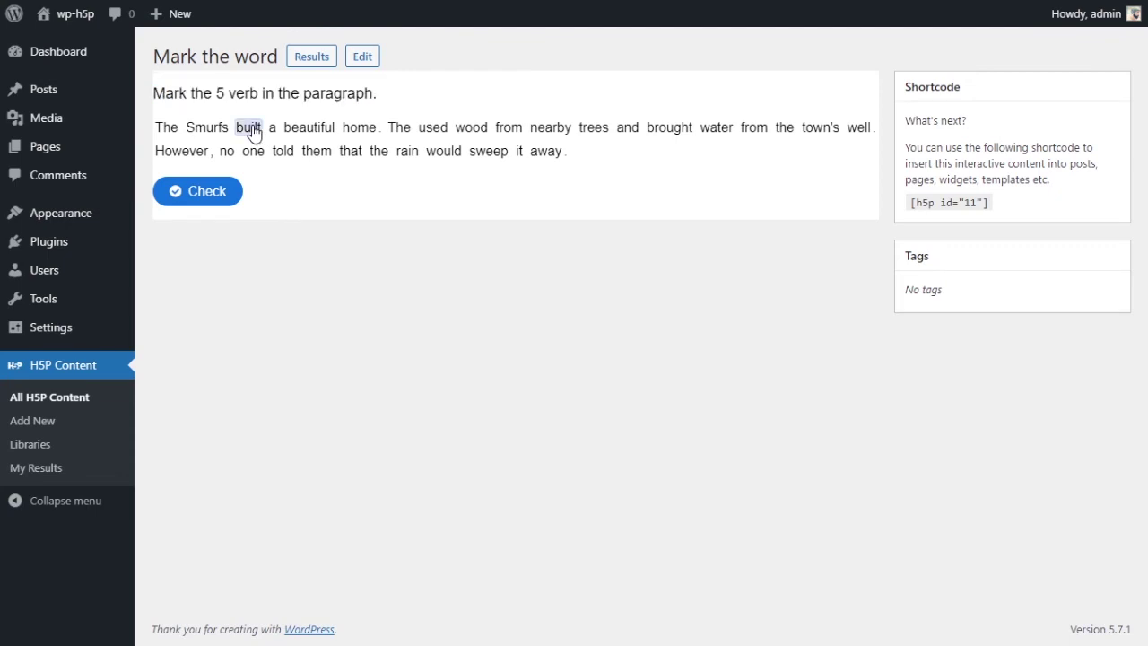
pyautogui.click(438, 133)
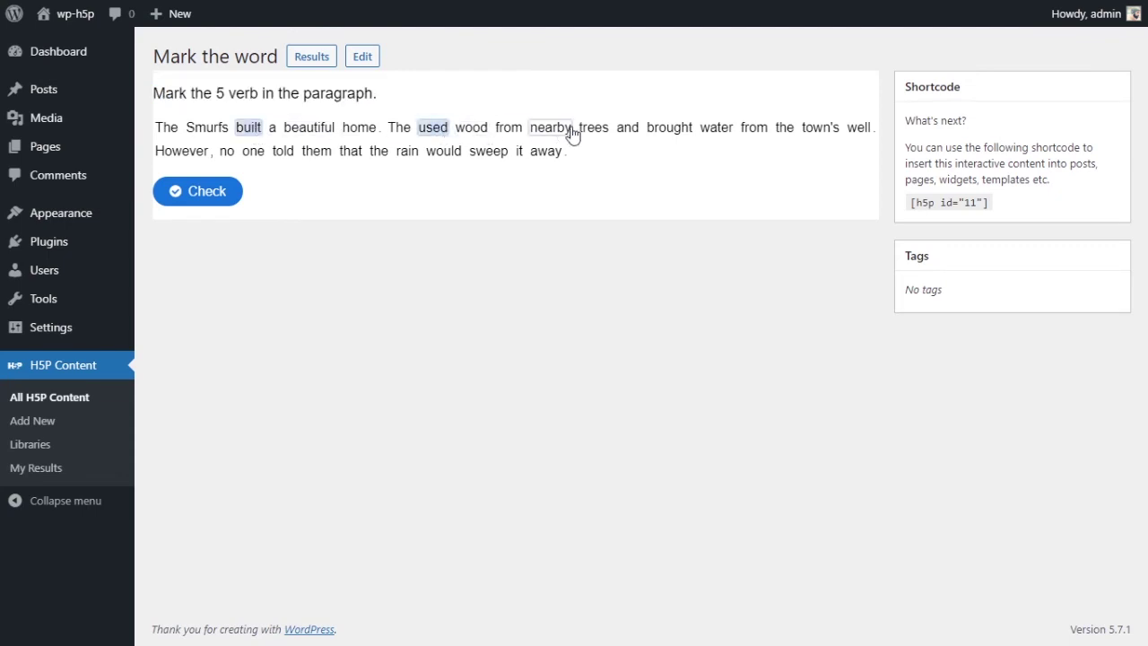
pyautogui.click(679, 139)
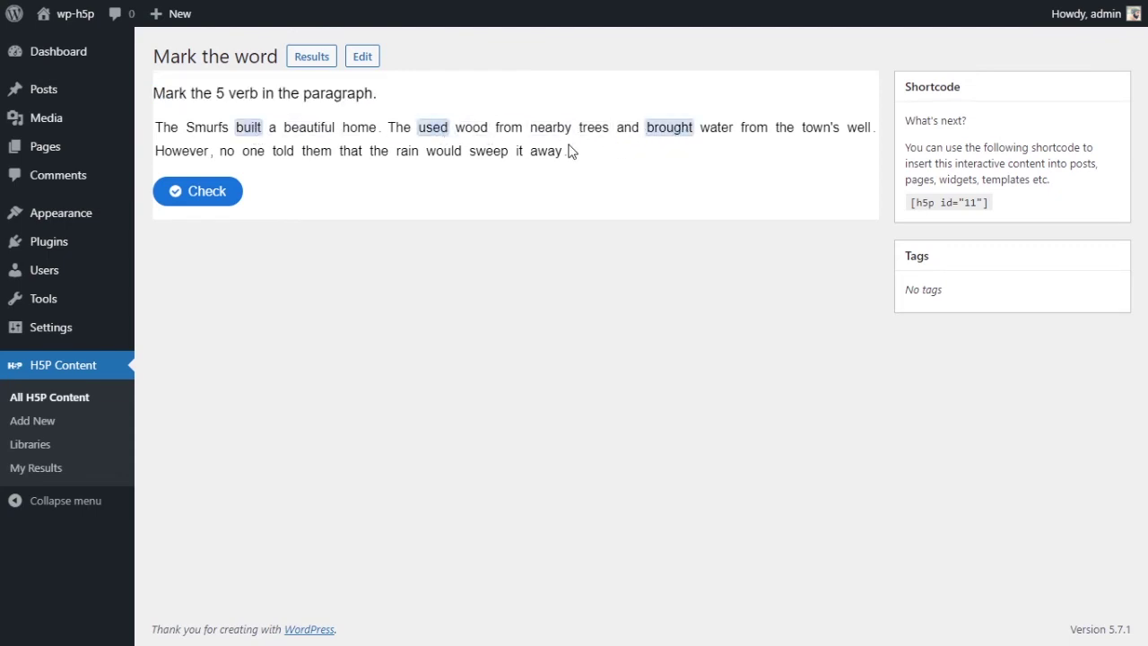
pyautogui.click(281, 157)
pyautogui.click(451, 154)
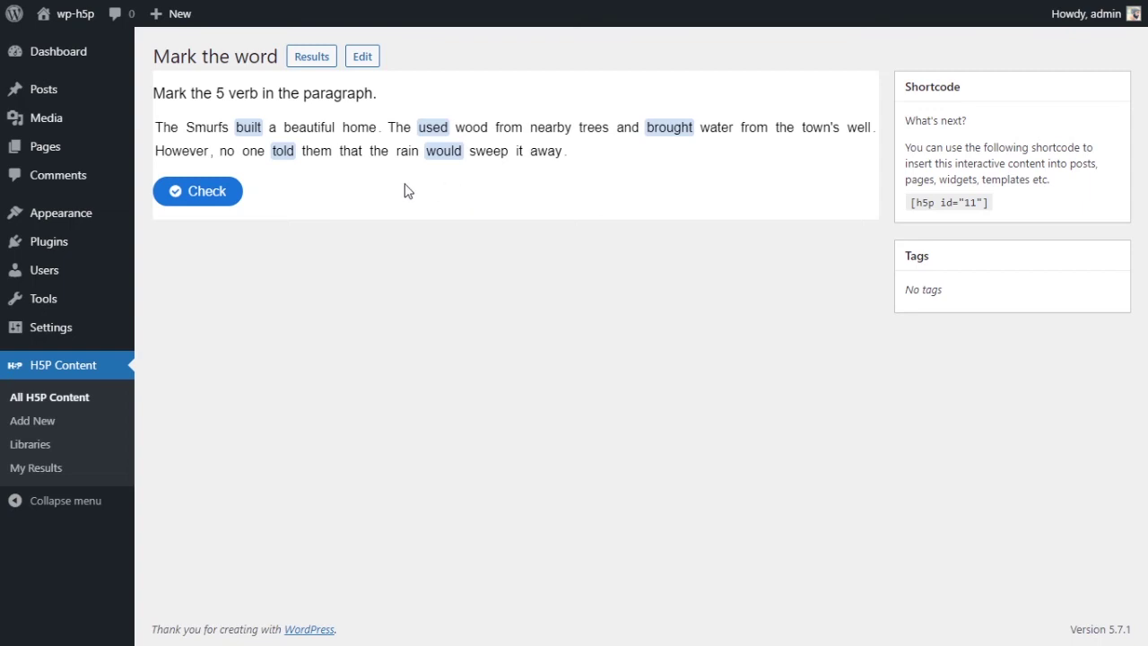
pyautogui.click(221, 192)
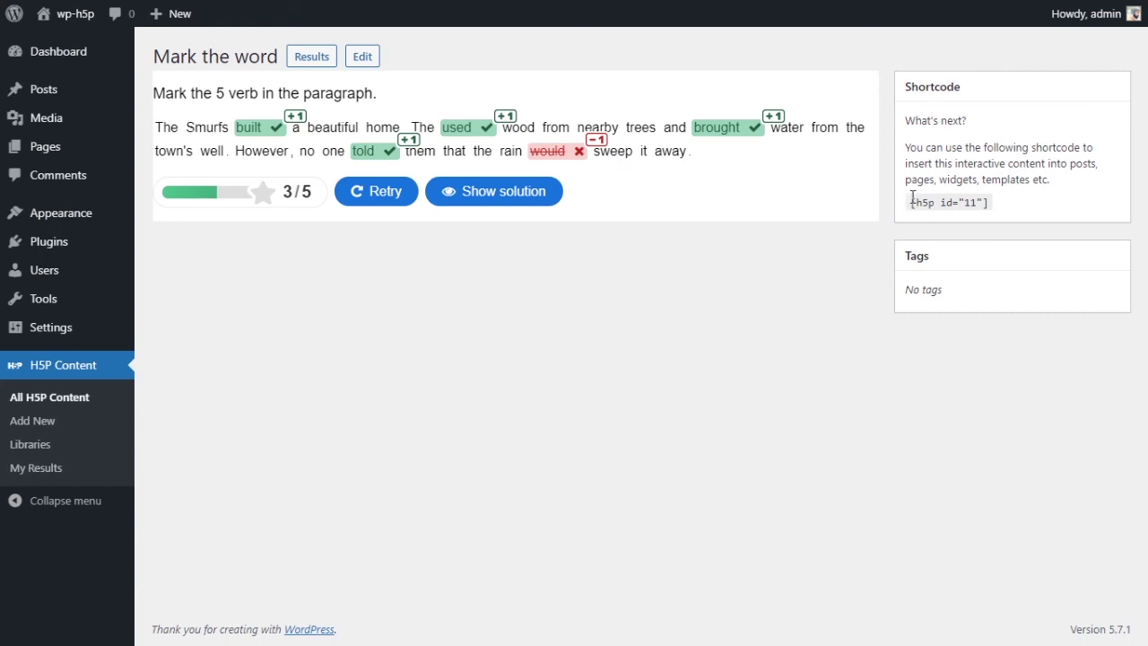
# Step: Copy the exercise's shortcode [h5p id="11"] and create a new post titled "#7 Mark the word"
pyautogui.moveTo(909, 202); pyautogui.dragTo(991, 210)
pyautogui.hotkey('ctrl', 'c')
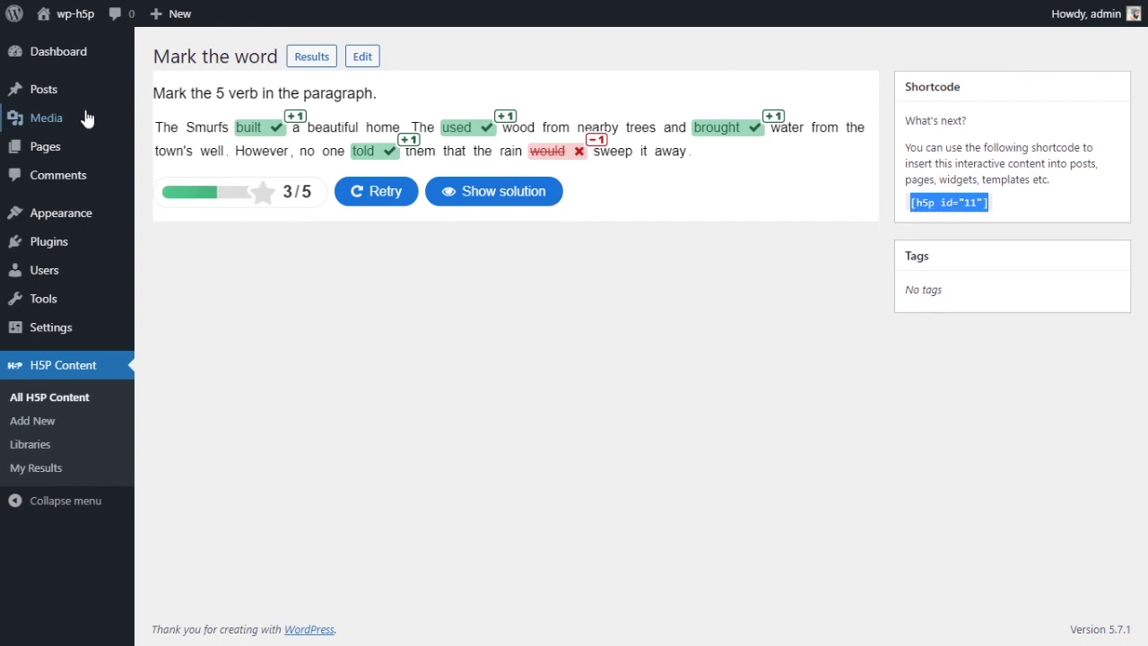
pyautogui.moveTo(64, 115)
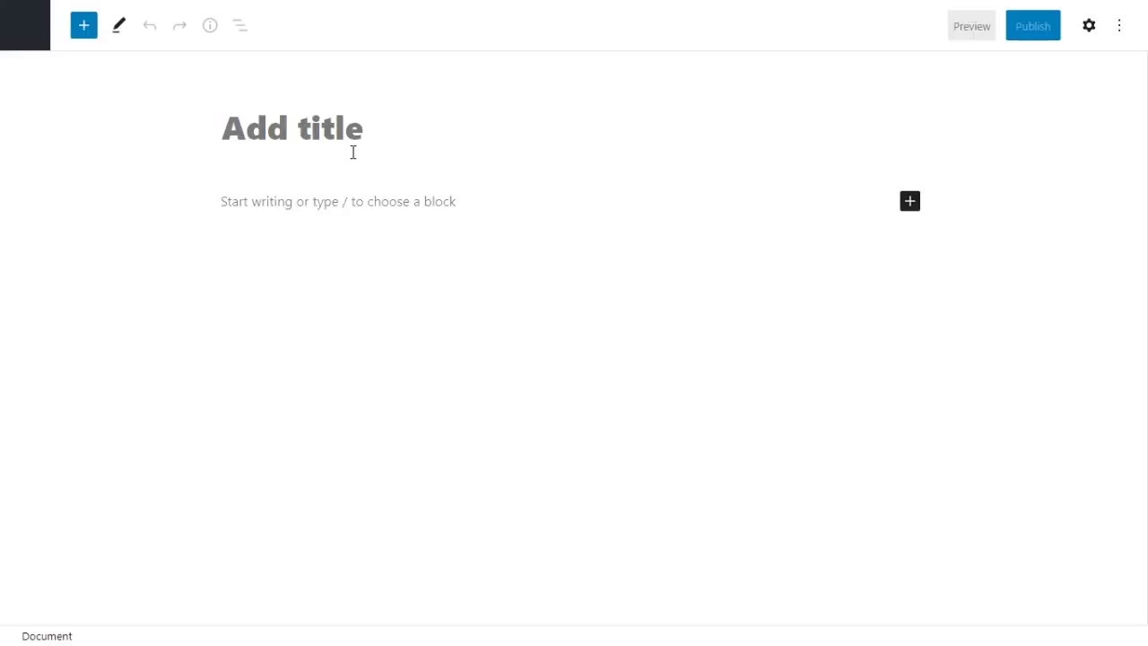
pyautogui.write('# ')
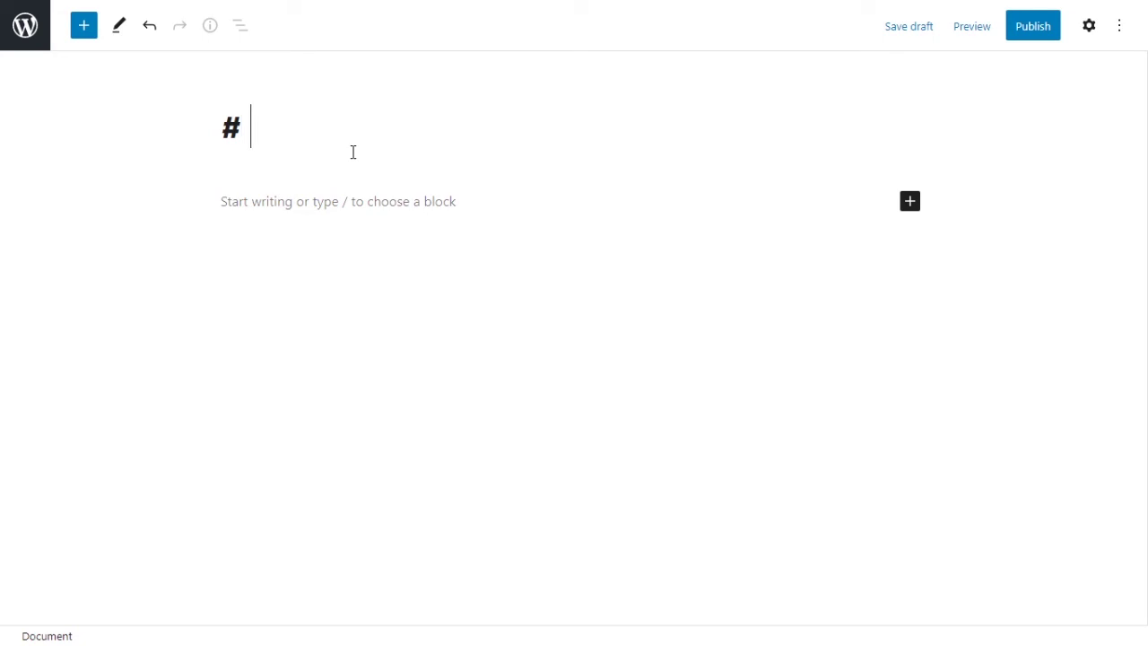
pyautogui.write('7')
pyautogui.press('BackSpace')
pyautogui.press('BackSpace')
pyautogui.write('7 Mark')
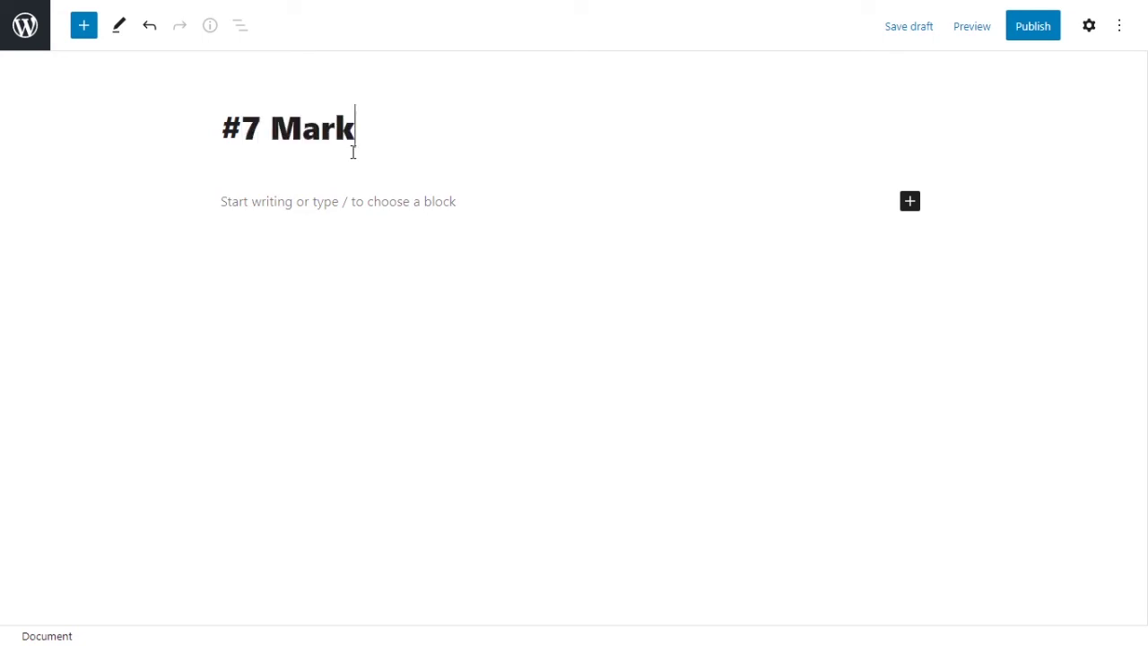
pyautogui.write(' the word')
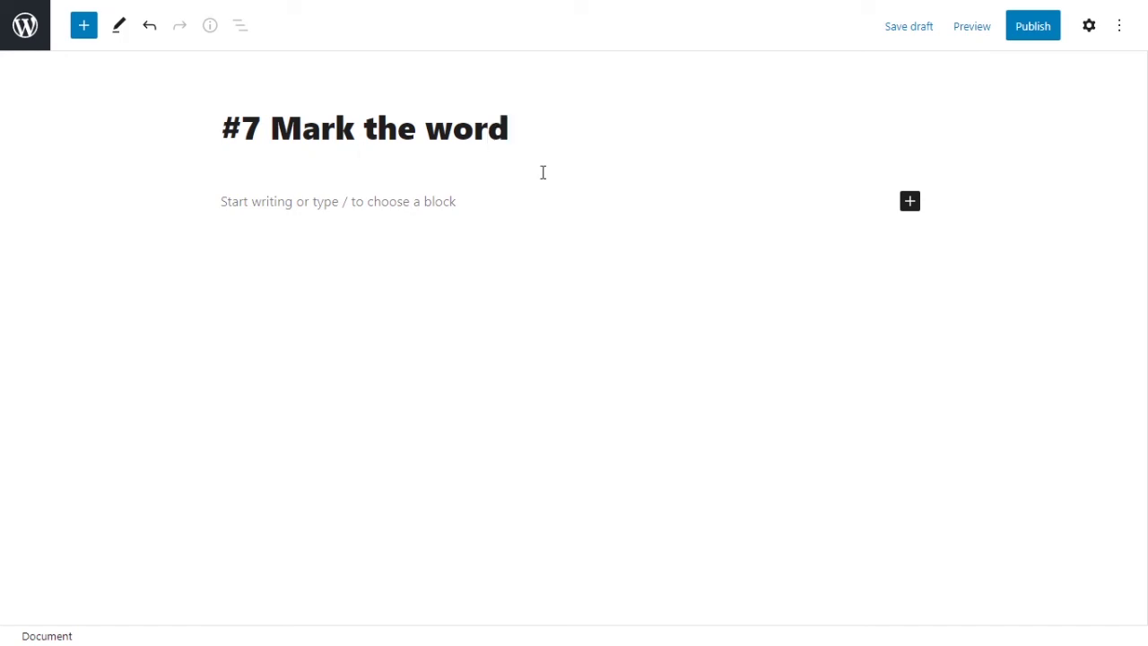
# Step: Add a Shortcode block to the post and paste the copied [h5p id="11"] shortcode into it
pyautogui.click(911, 206)
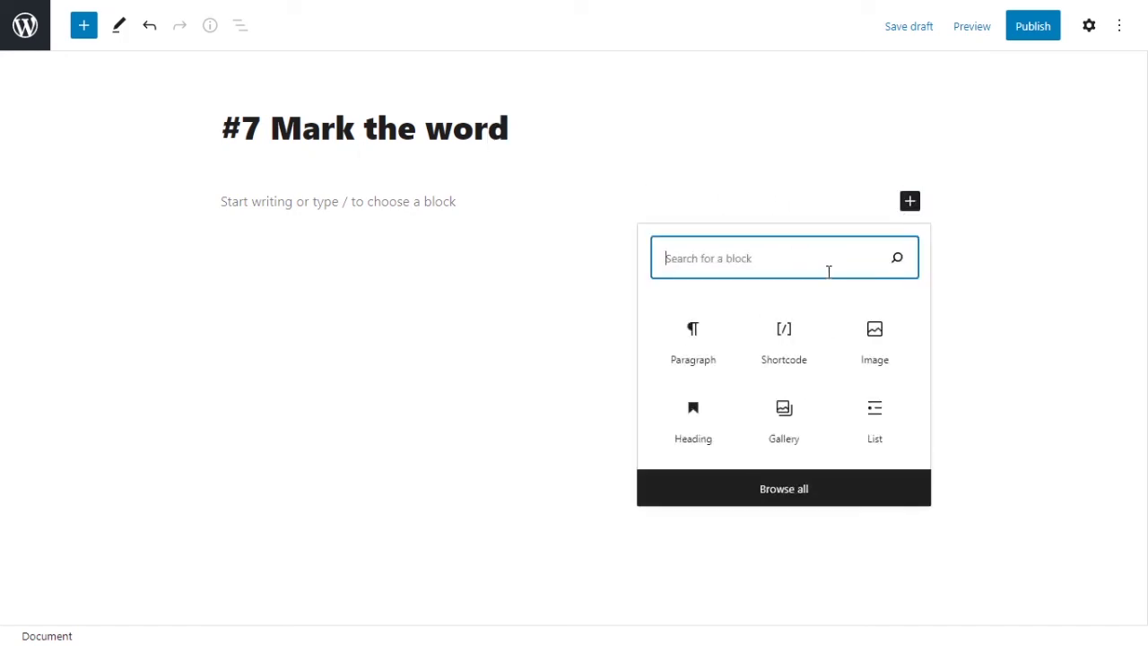
pyautogui.write('Sho')
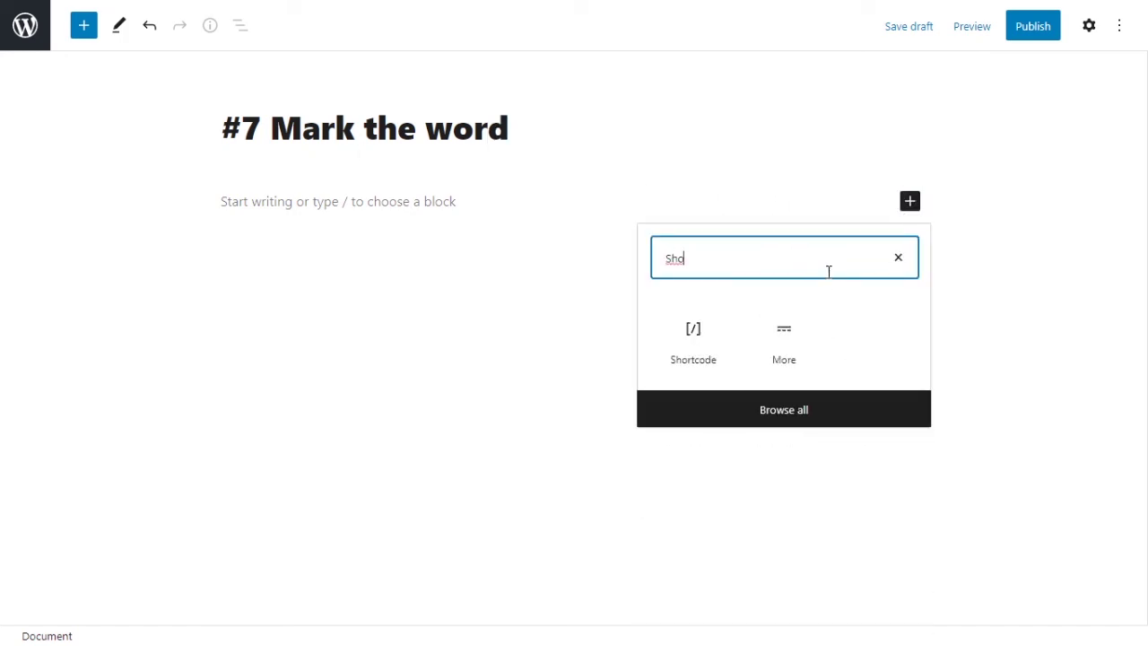
pyautogui.click(695, 329)
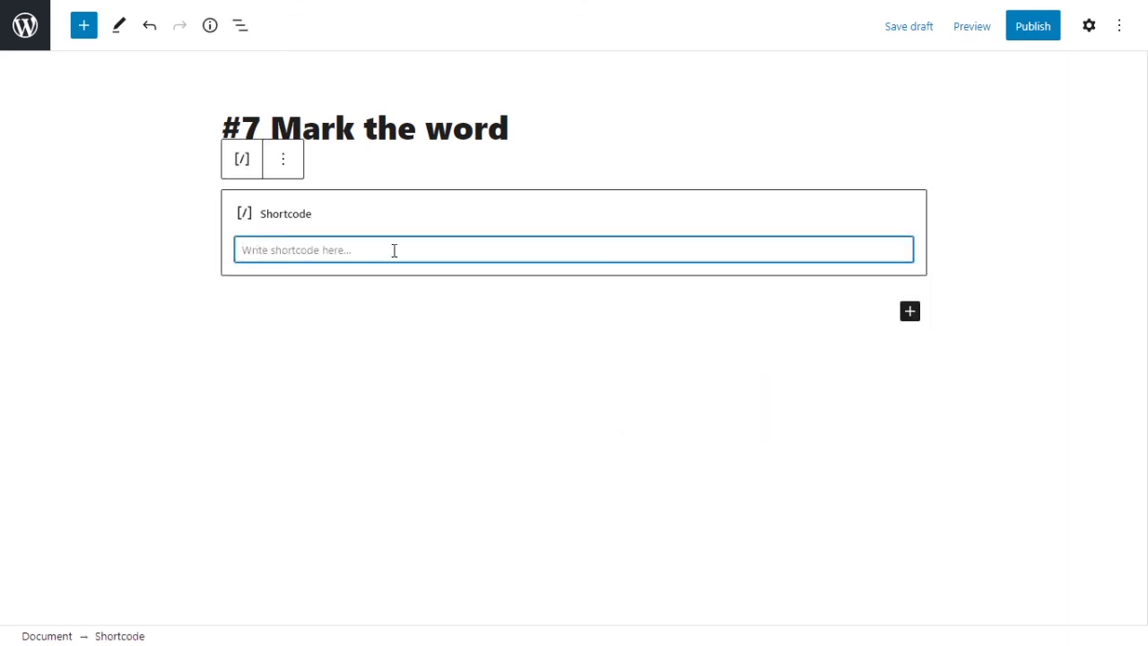
pyautogui.hotkey('ctrl', 'v')
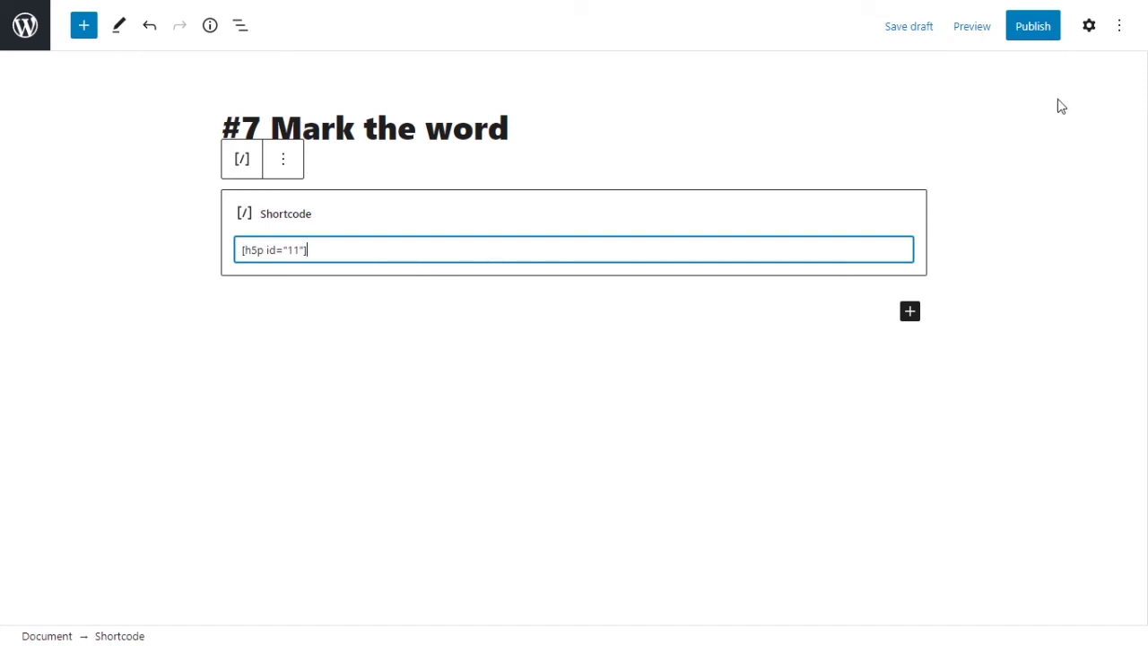
# Step: Publish the post and open its live page
pyautogui.click(1033, 27)
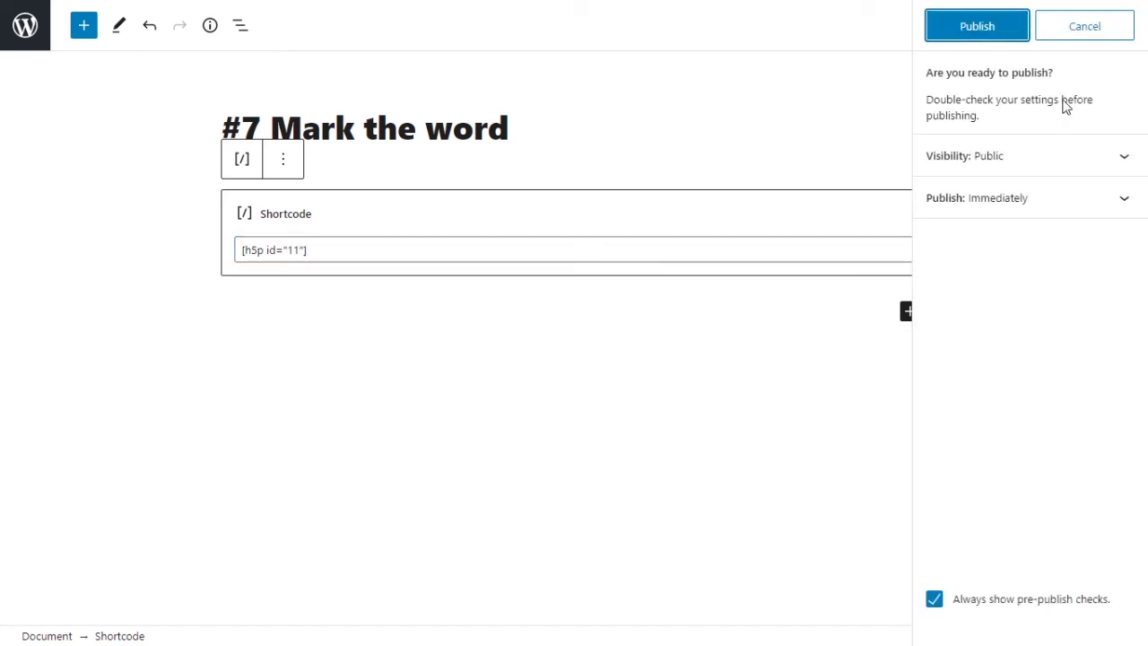
pyautogui.click(1006, 34)
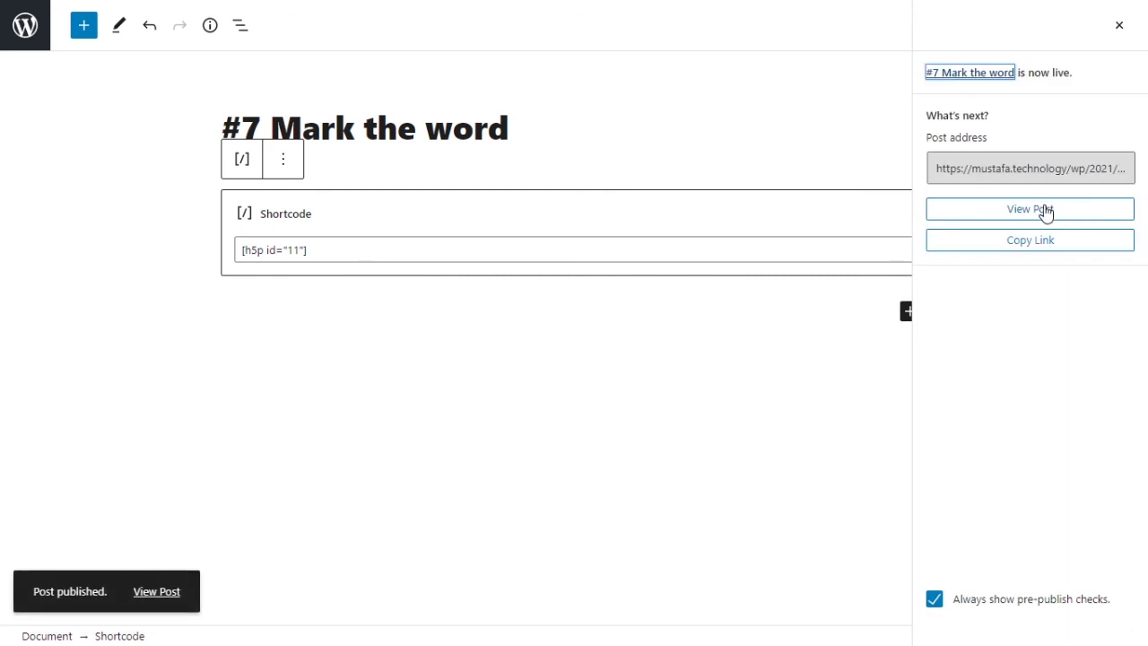
pyautogui.click(1046, 213)
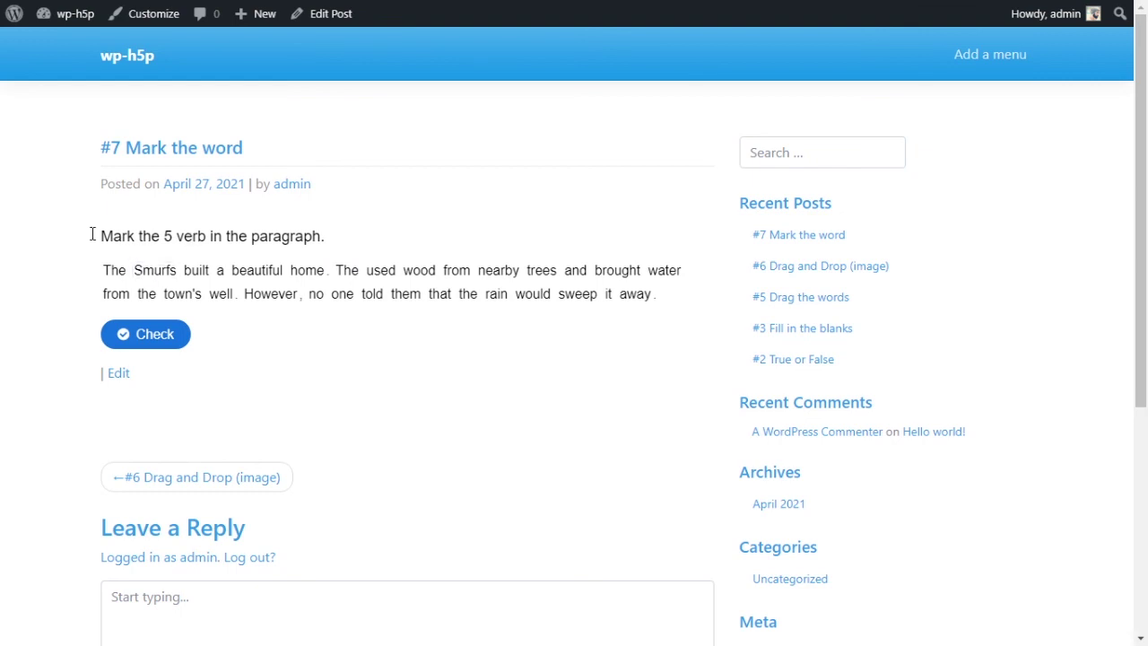
# Step: Test the exercise in the published post by marking "built", "used", "brought", "told" and "sweep" and checking the answers
pyautogui.moveTo(102, 236); pyautogui.dragTo(327, 232)
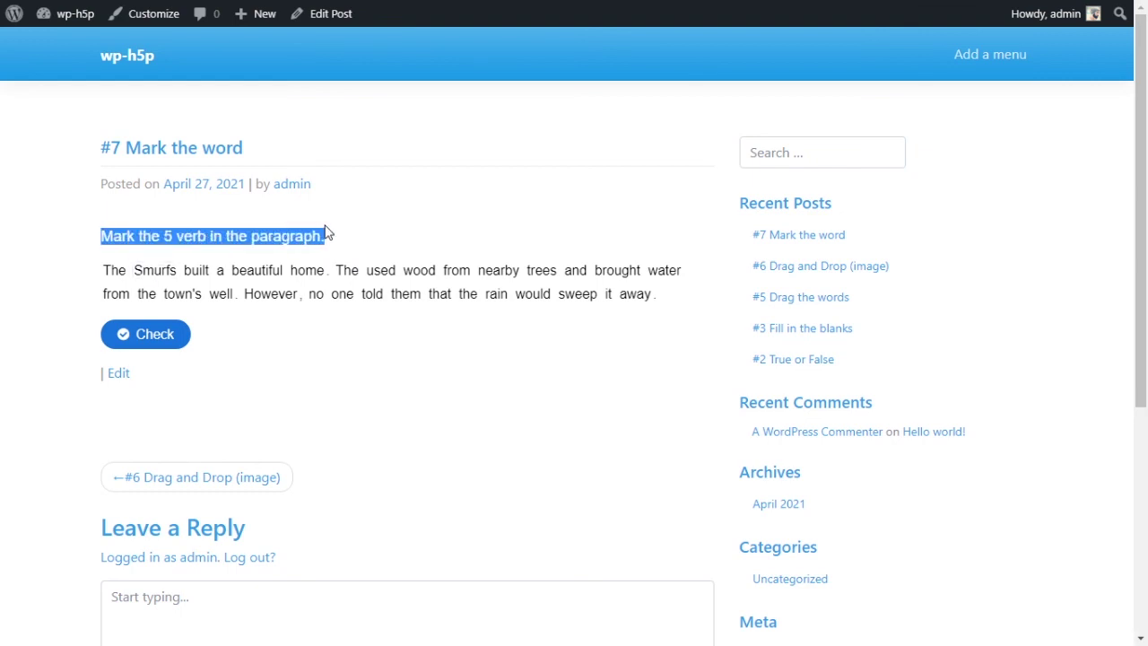
pyautogui.click(327, 233)
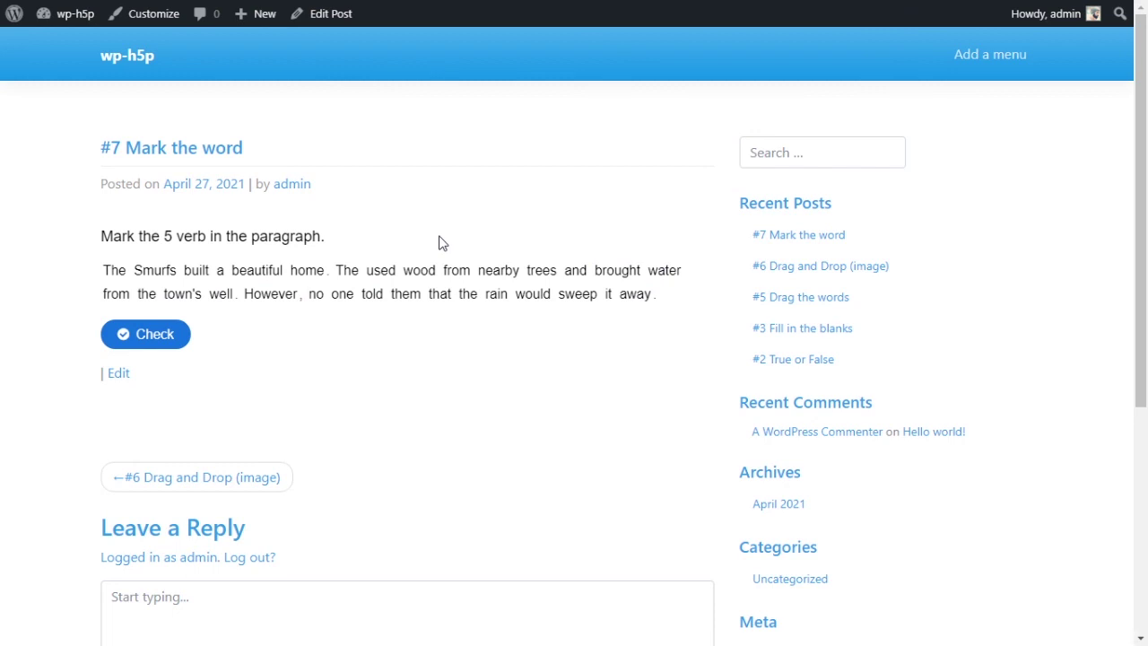
pyautogui.click(195, 272)
pyautogui.click(381, 271)
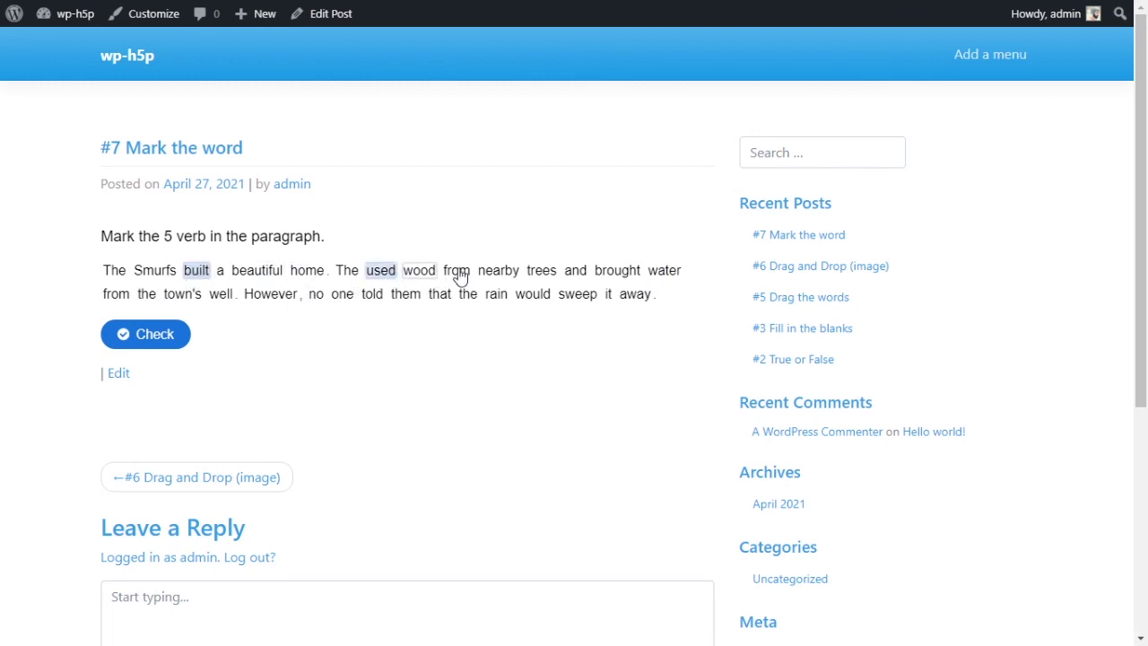
pyautogui.click(617, 271)
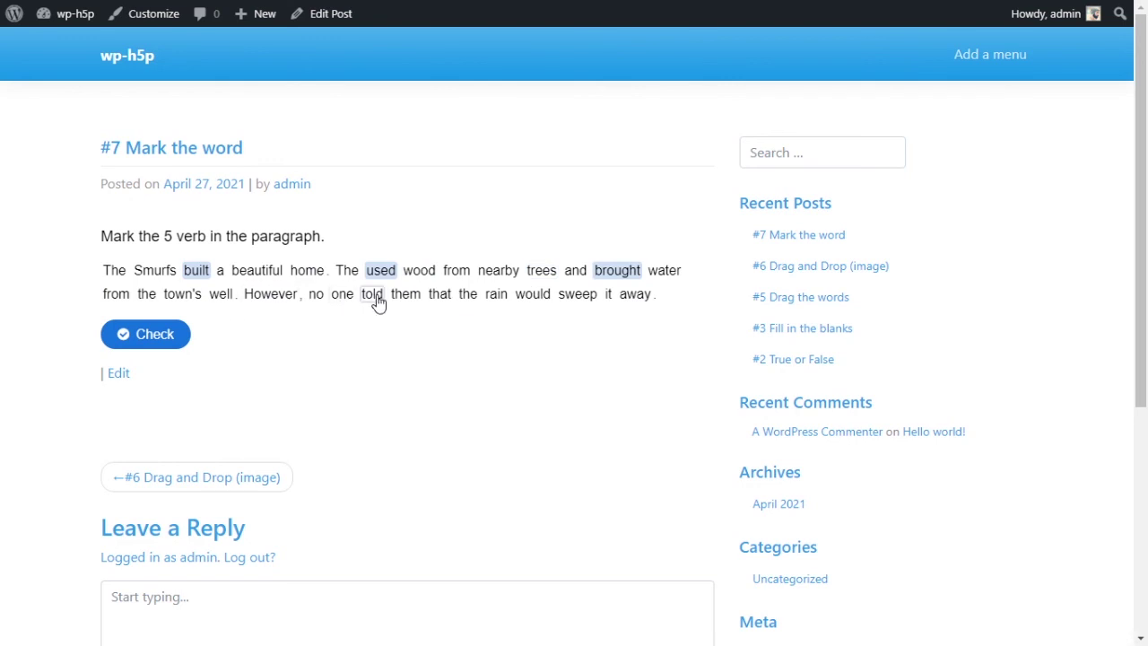
pyautogui.click(375, 296)
pyautogui.click(577, 296)
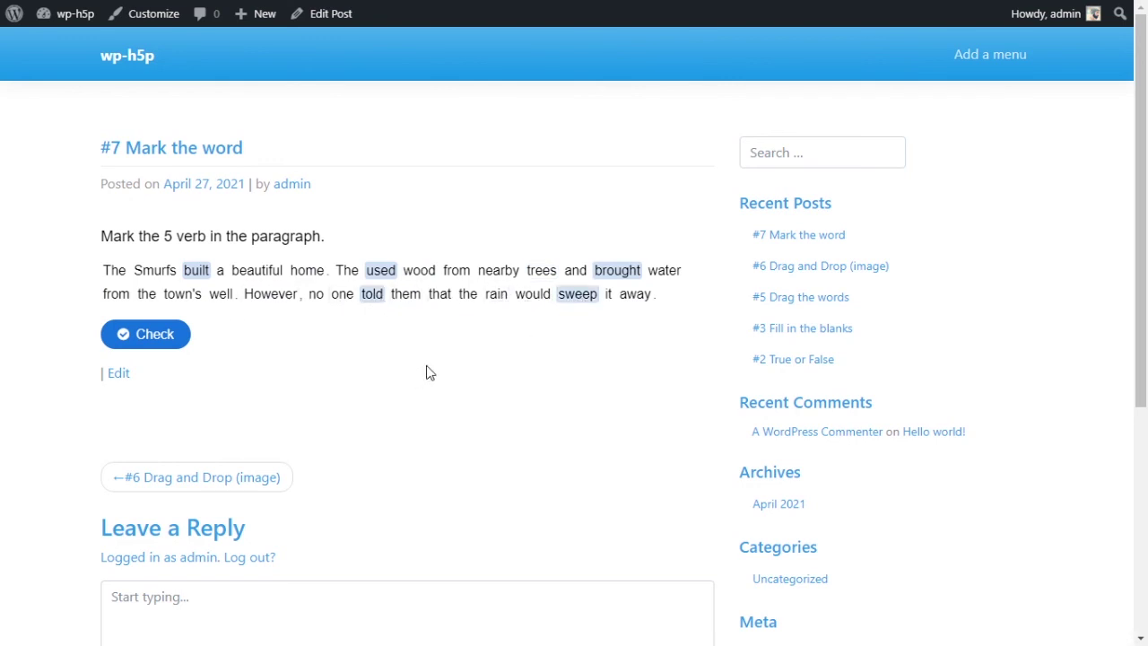
pyautogui.click(120, 337)
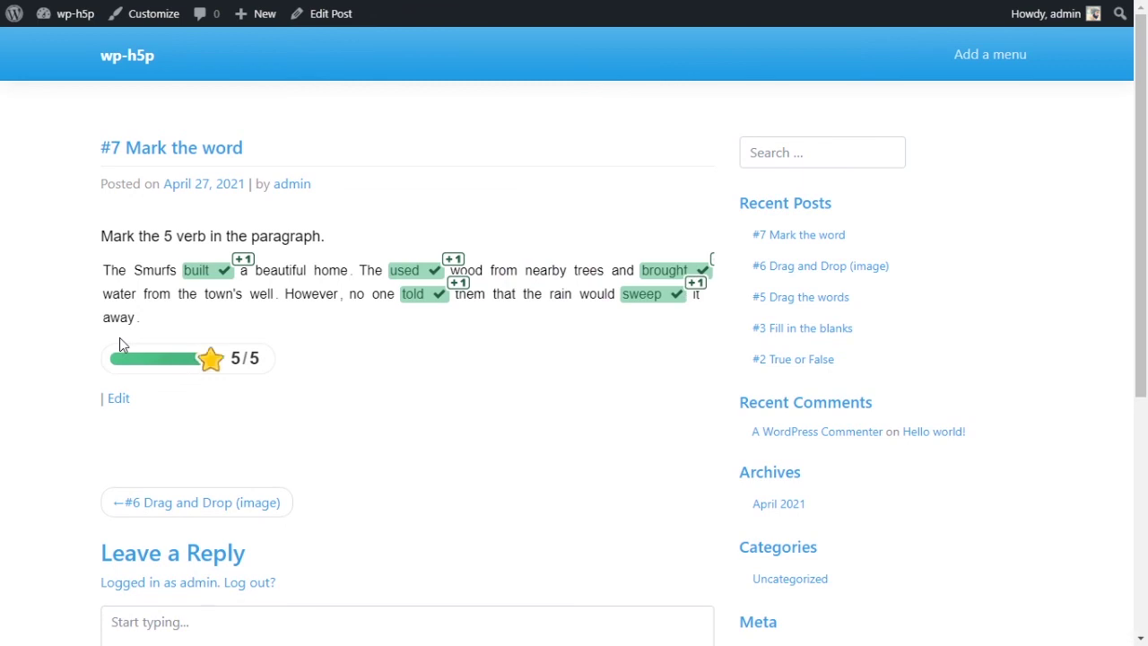